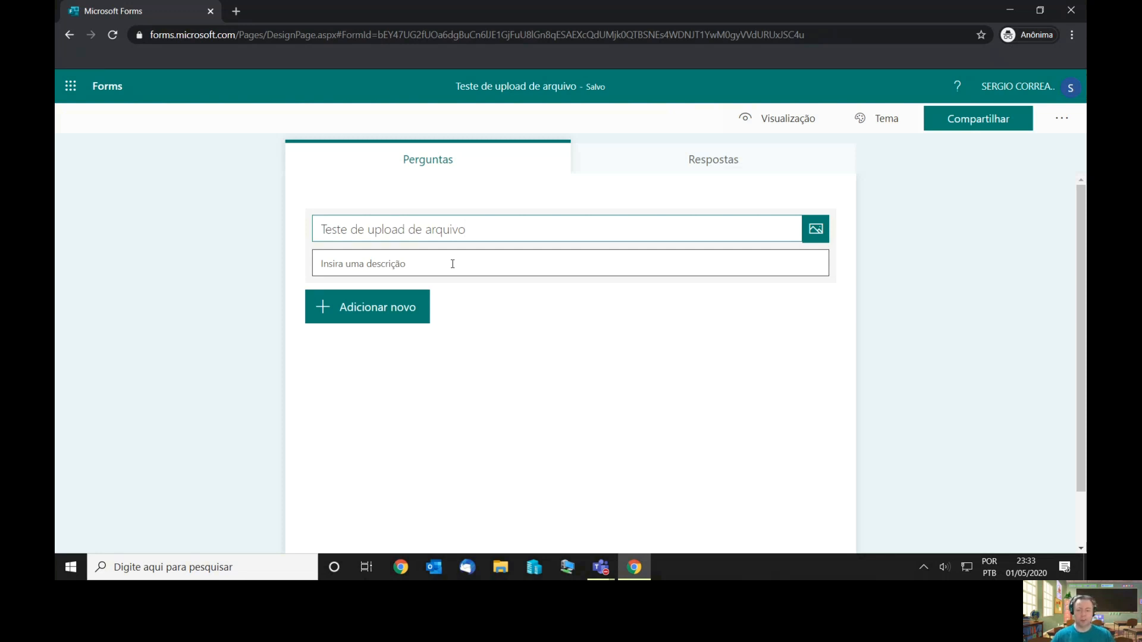
- Add a file upload question (Carregamento de arquivo) to the form and accept the creation of its OneDrive folder
{"action": "left_click", "coordinate": [398, 321]}
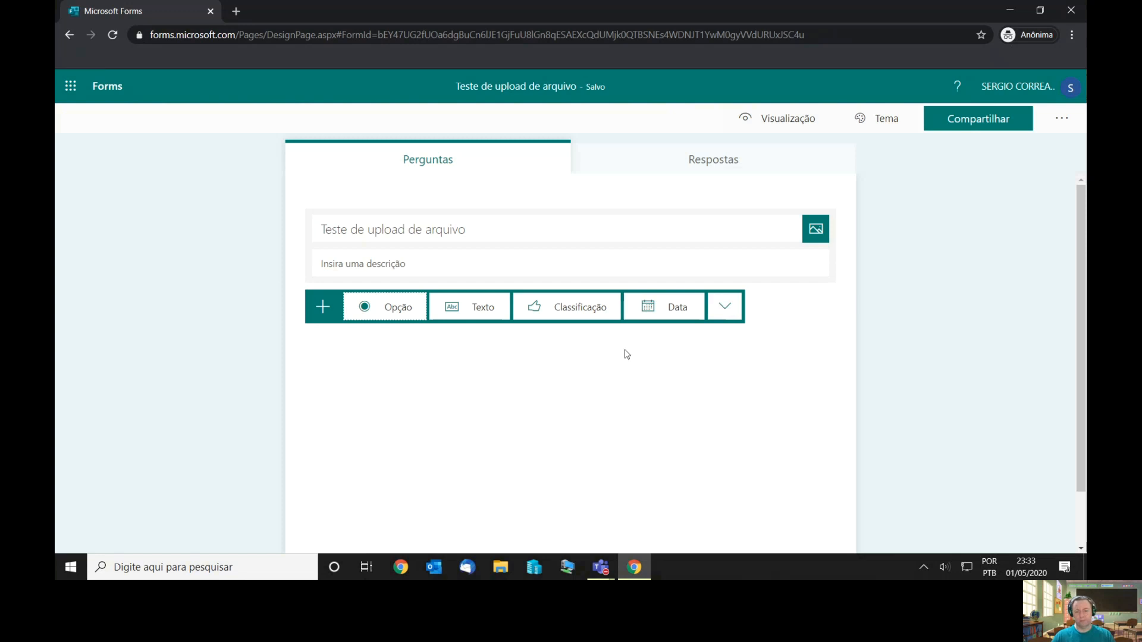
{"action": "left_click", "coordinate": [724, 289]}
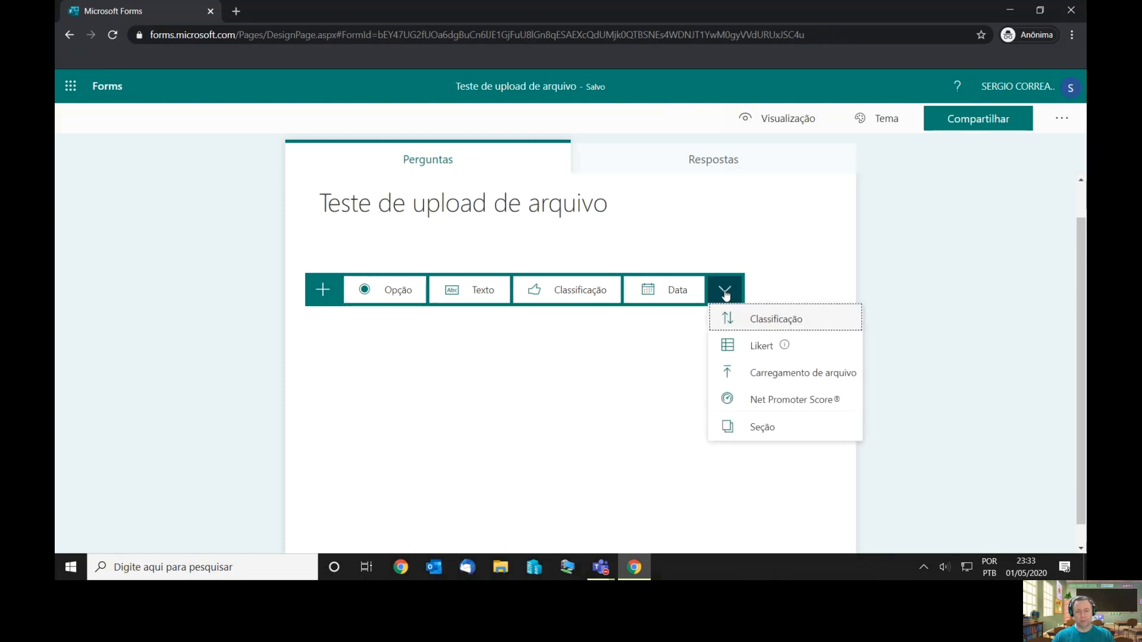
{"action": "left_click", "coordinate": [767, 373]}
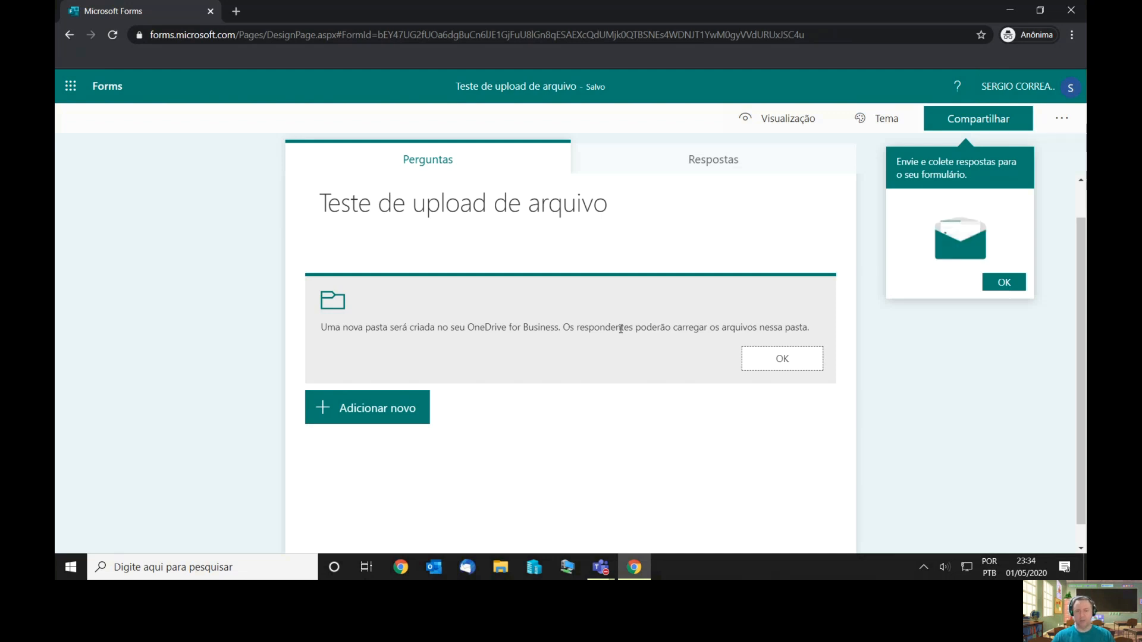
{"action": "left_click", "coordinate": [784, 359]}
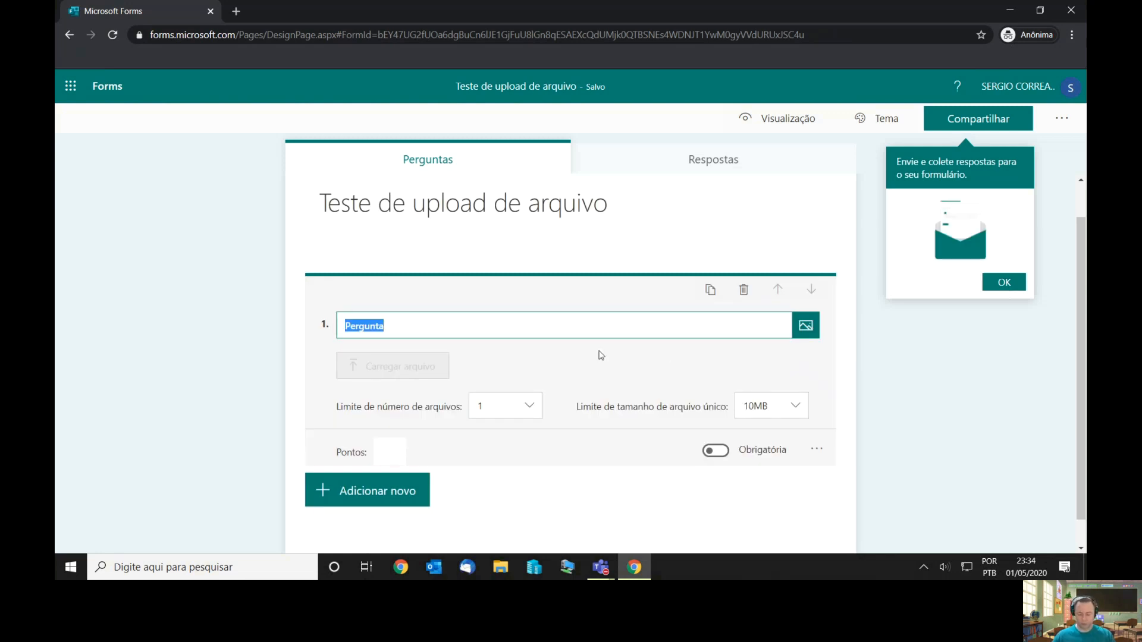
- Enter "Faça uma redação sobre o COVID-19." as the text of question 1
{"action": "type", "text": "Faça uma"}
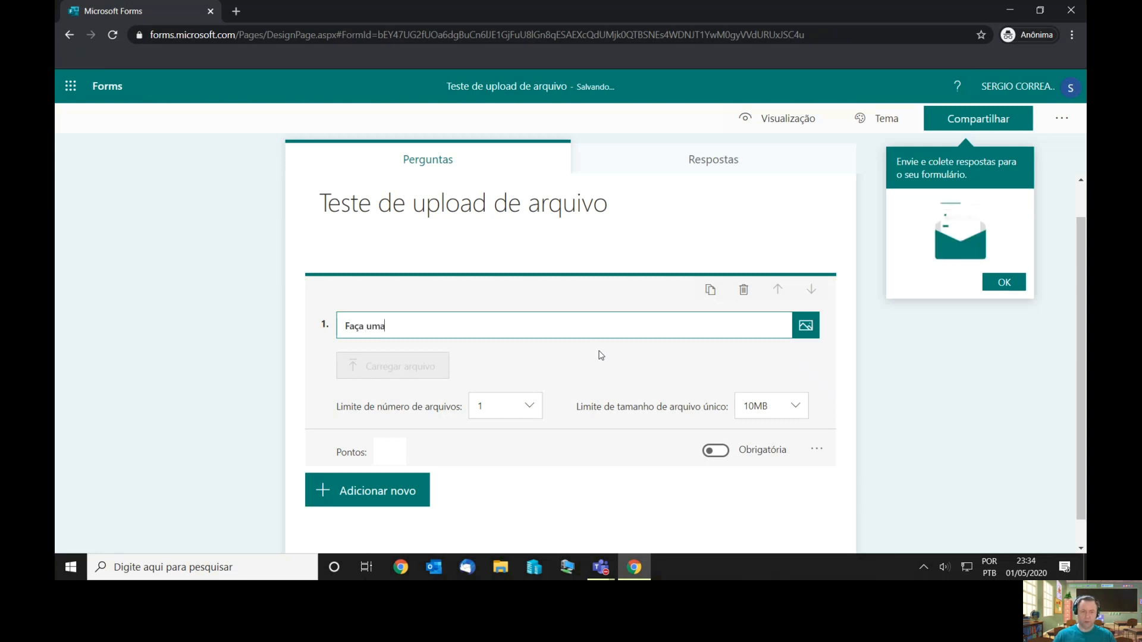
{"action": "type", "text": " redação sobre o o"}
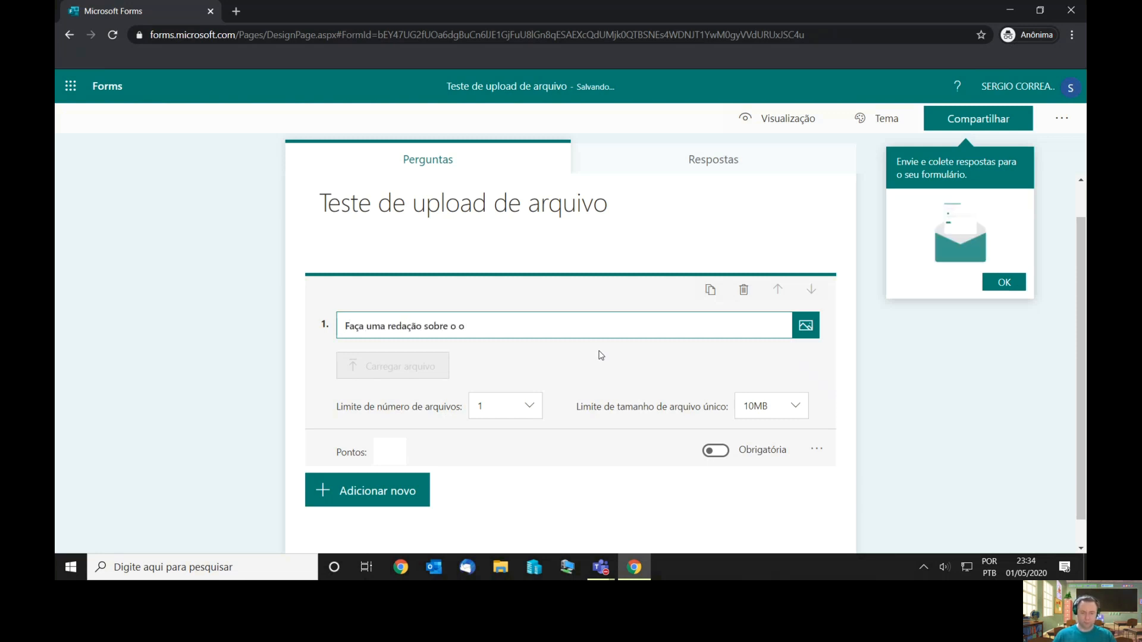
{"action": "key", "text": "BackSpace"}
{"action": "type", "text": "COVID"}
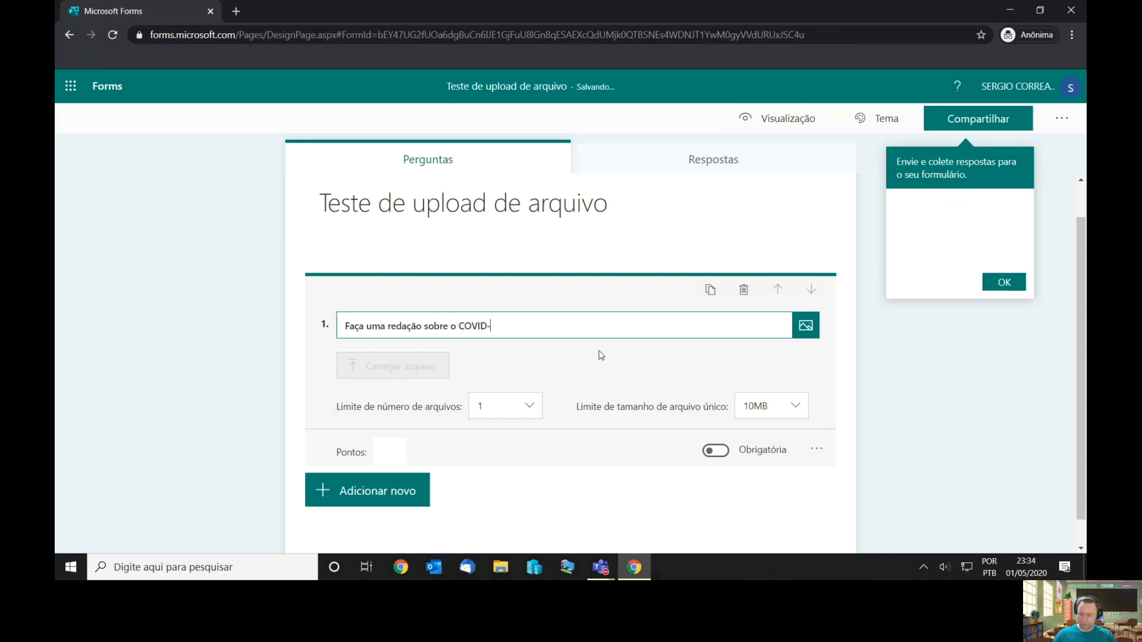
{"action": "type", "text": "-19"}
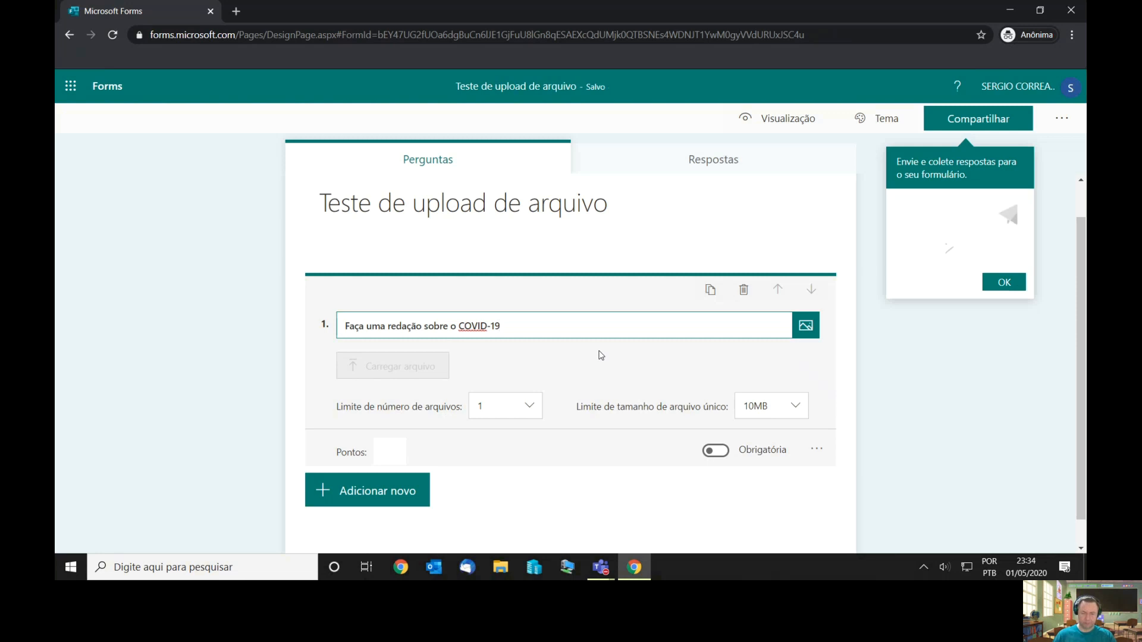
{"action": "type", "text": "."}
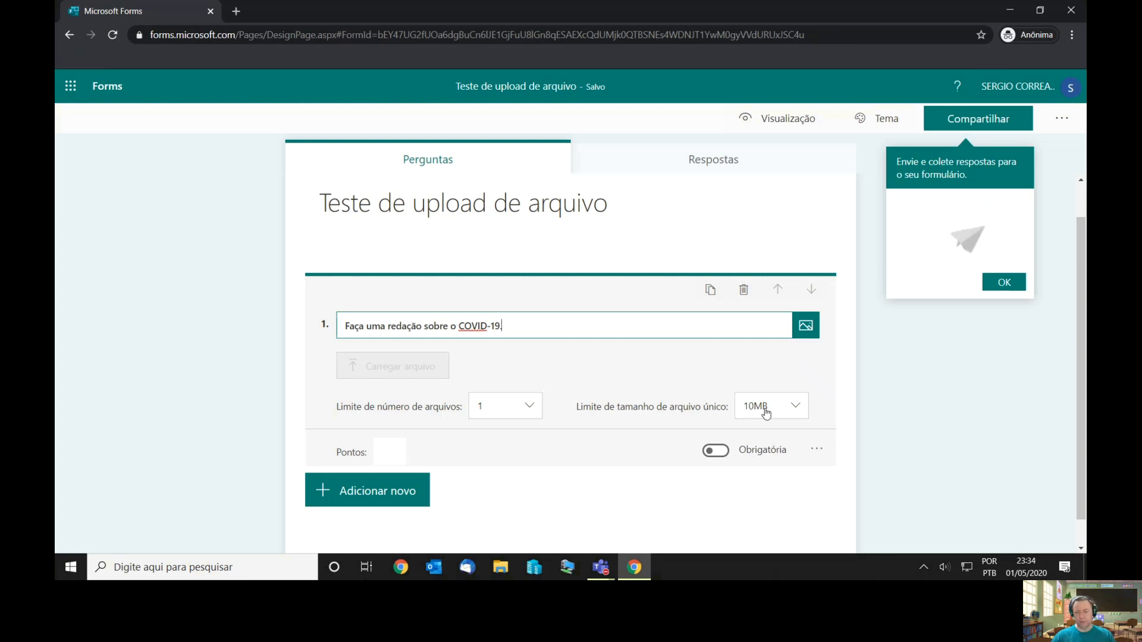
- Make the file upload question mandatory and give it 10 points
{"action": "left_click", "coordinate": [724, 456]}
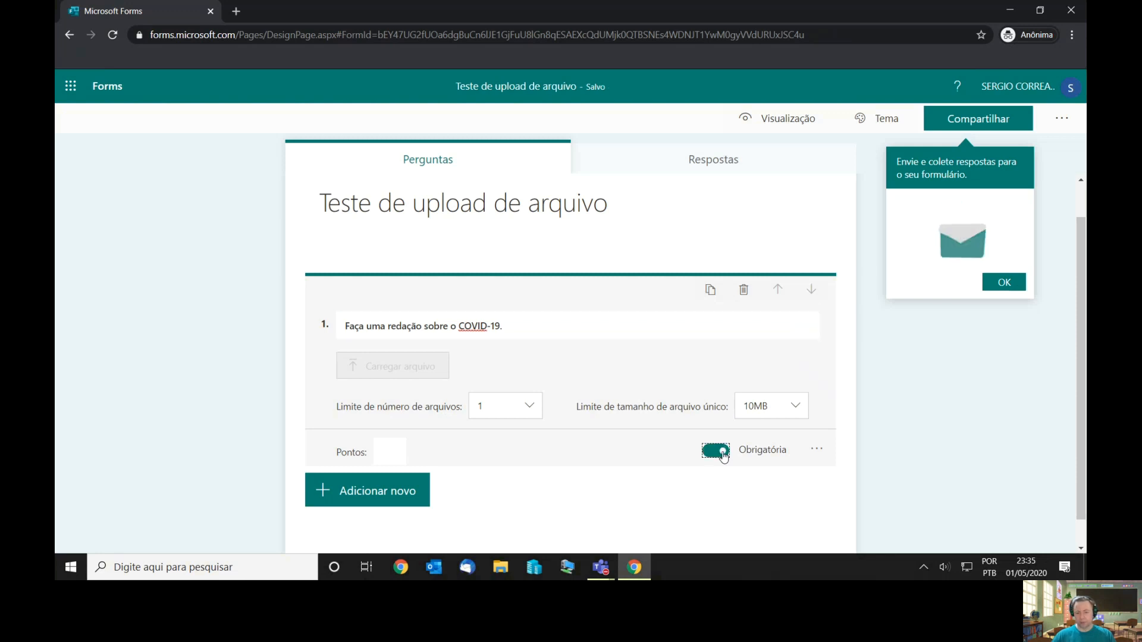
{"action": "left_click", "coordinate": [401, 449]}
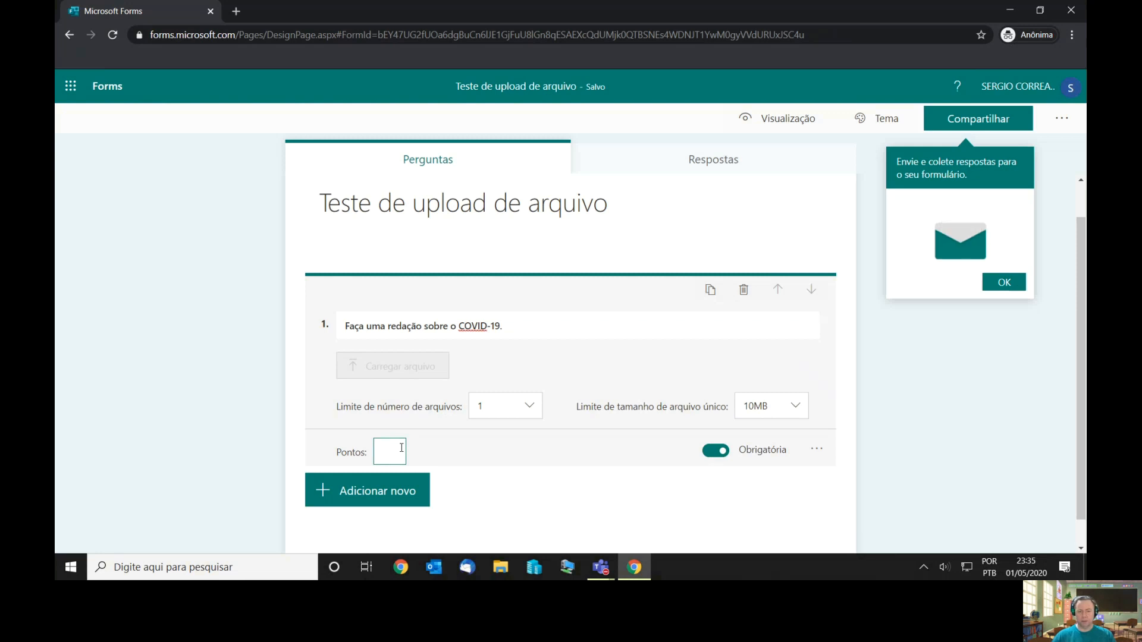
{"action": "type", "text": "10"}
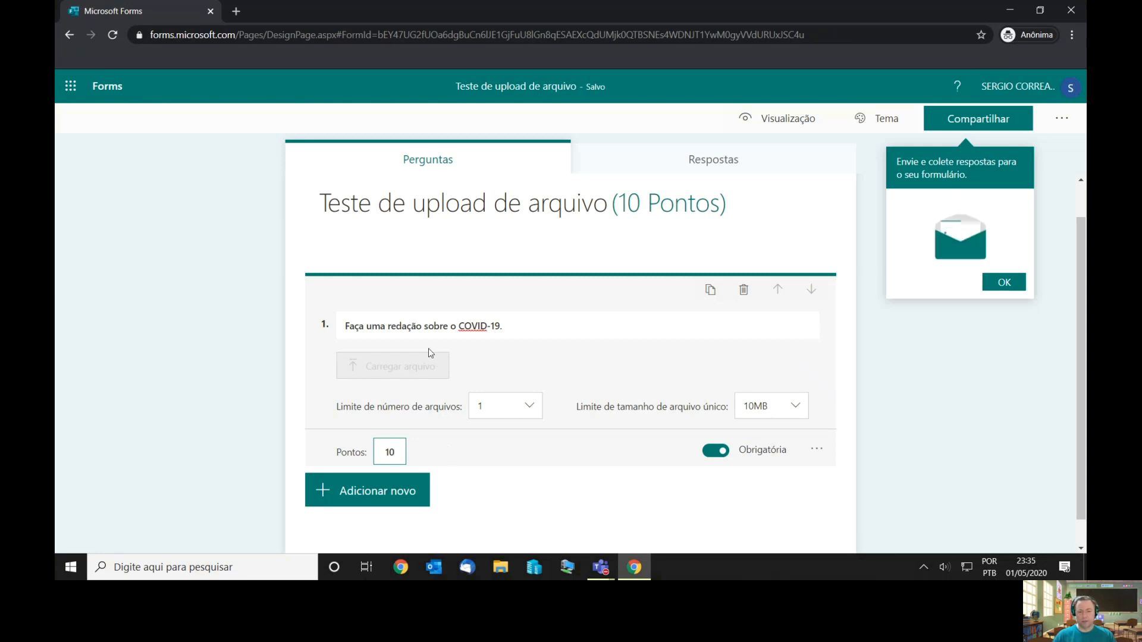
- Restrict the file types allowed for the upload question to Word and PDF, and finish editing the question
{"action": "left_click", "coordinate": [818, 451]}
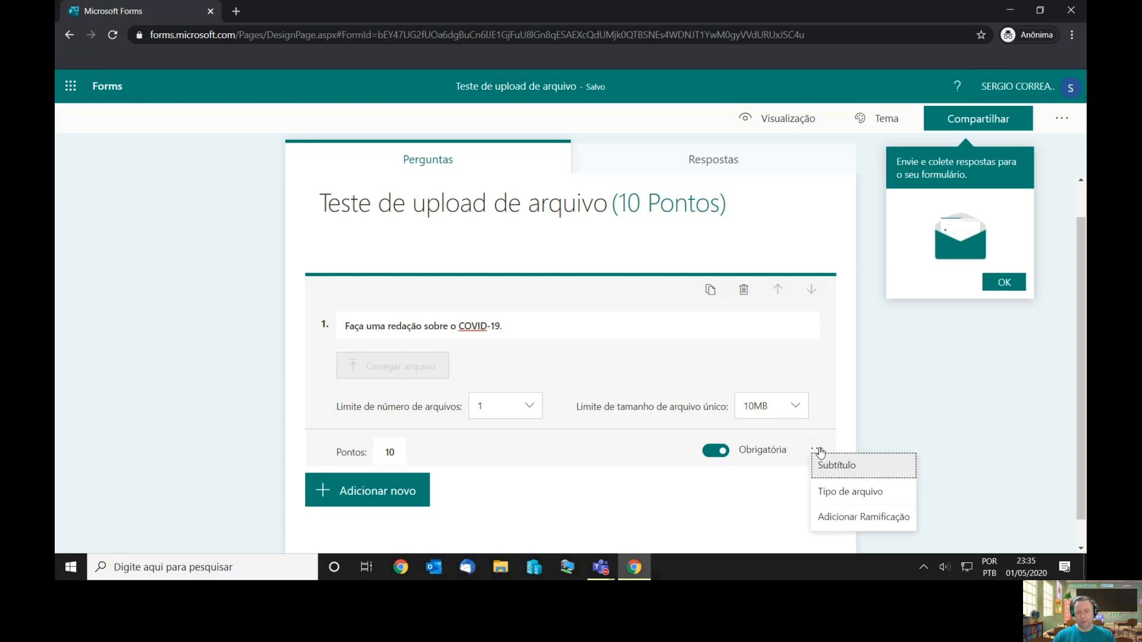
{"action": "left_click", "coordinate": [833, 492]}
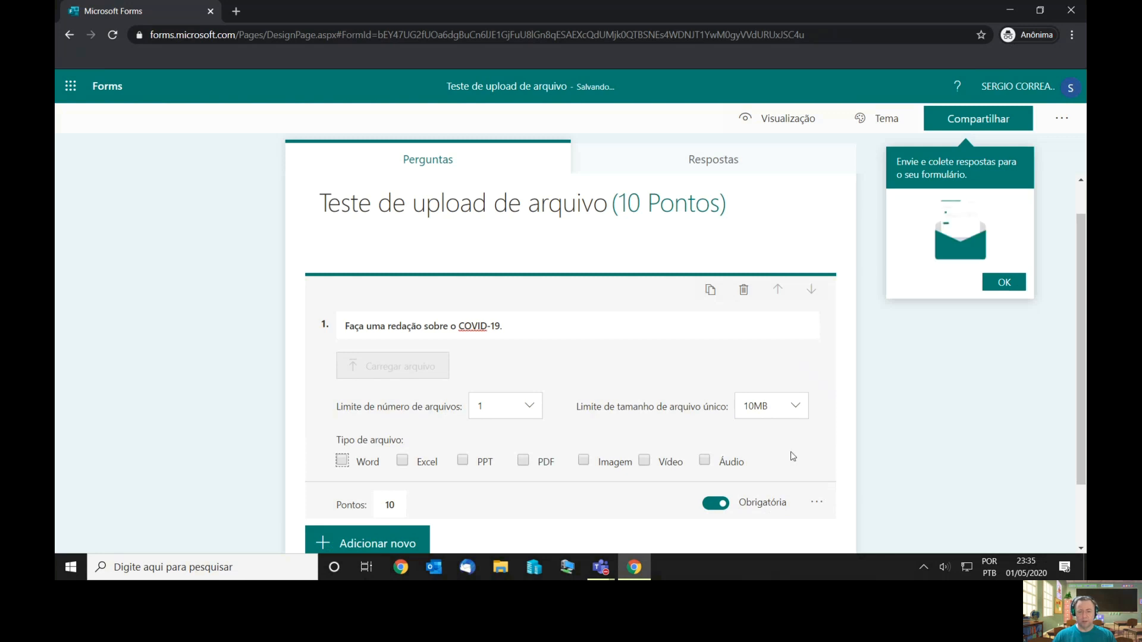
{"action": "left_click", "coordinate": [342, 378]}
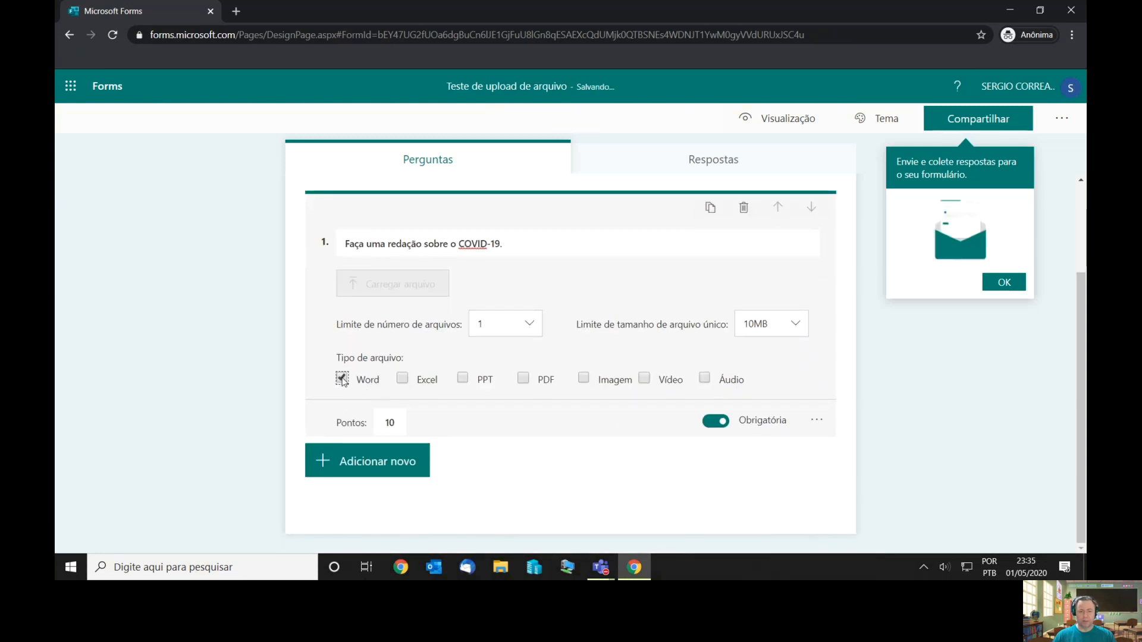
{"action": "left_click", "coordinate": [523, 379]}
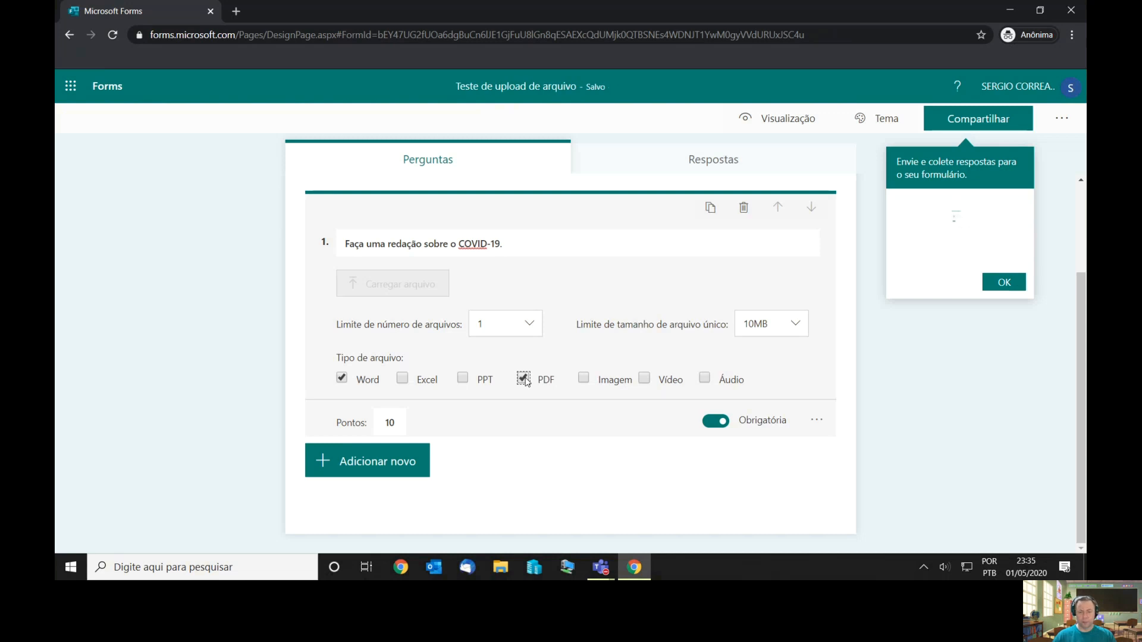
{"action": "left_click", "coordinate": [245, 334]}
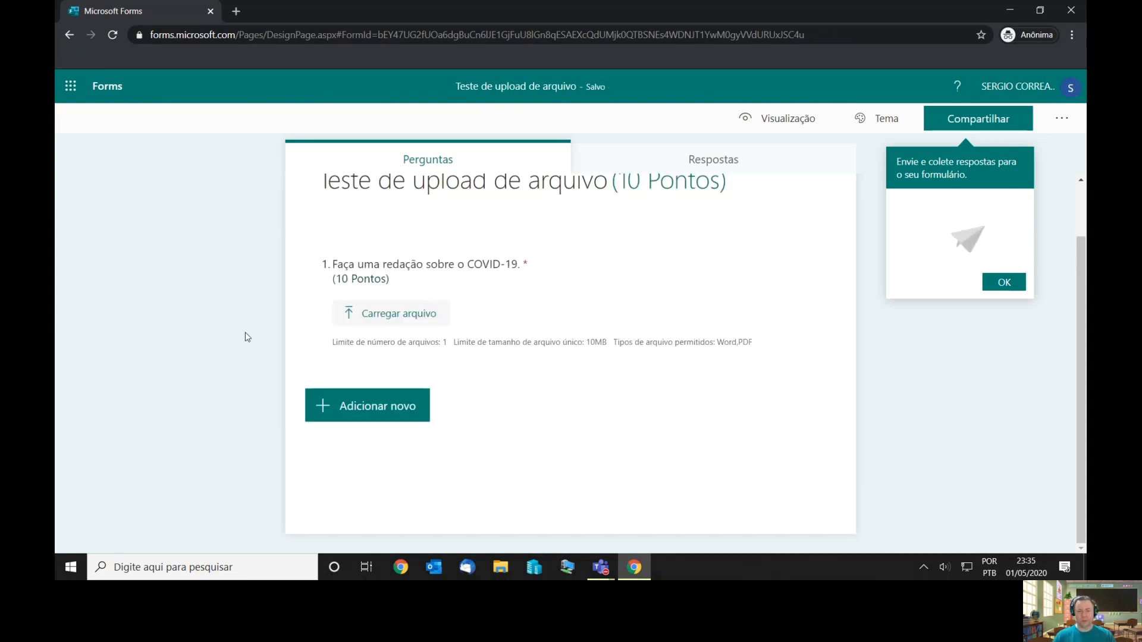
{"action": "scroll", "coordinate": [523, 322], "scroll_direction": "up", "scroll_amount": 1}
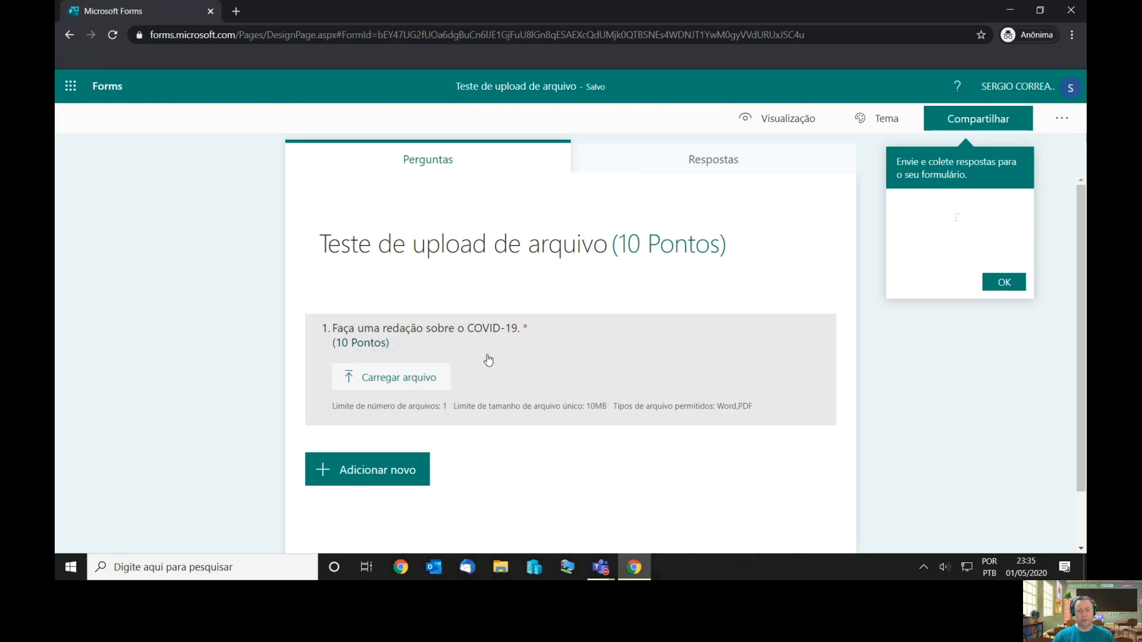
- Preview the form, test the upload question with the Word document Redacao from the desktop folder, and return to editing
{"action": "left_click", "coordinate": [789, 122]}
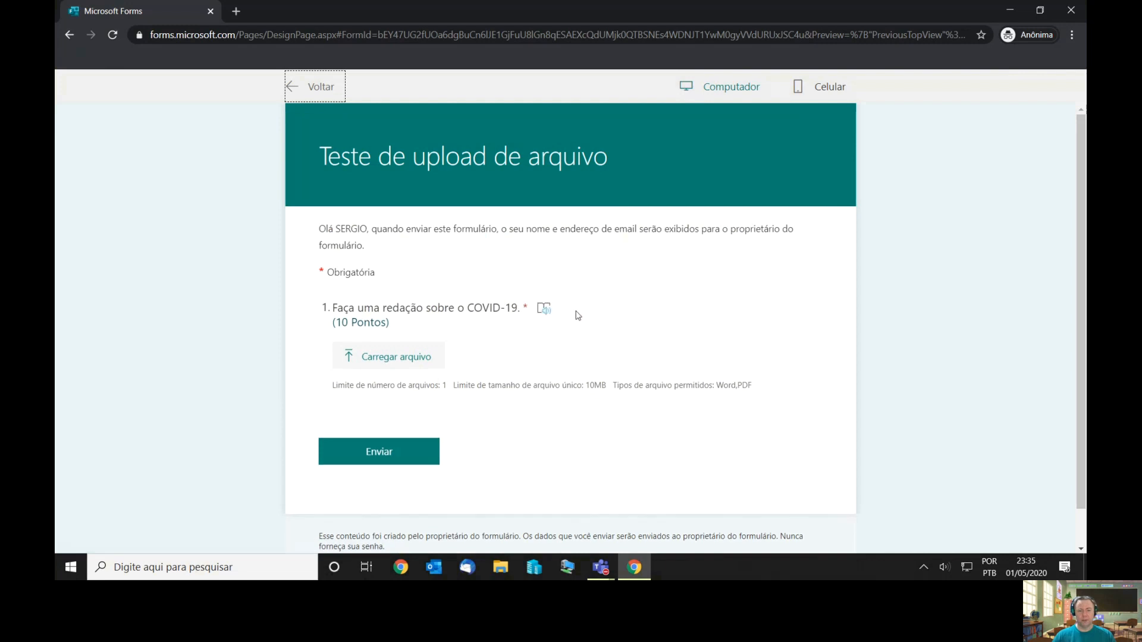
{"action": "scroll", "coordinate": [432, 262], "scroll_direction": "down", "scroll_amount": 1}
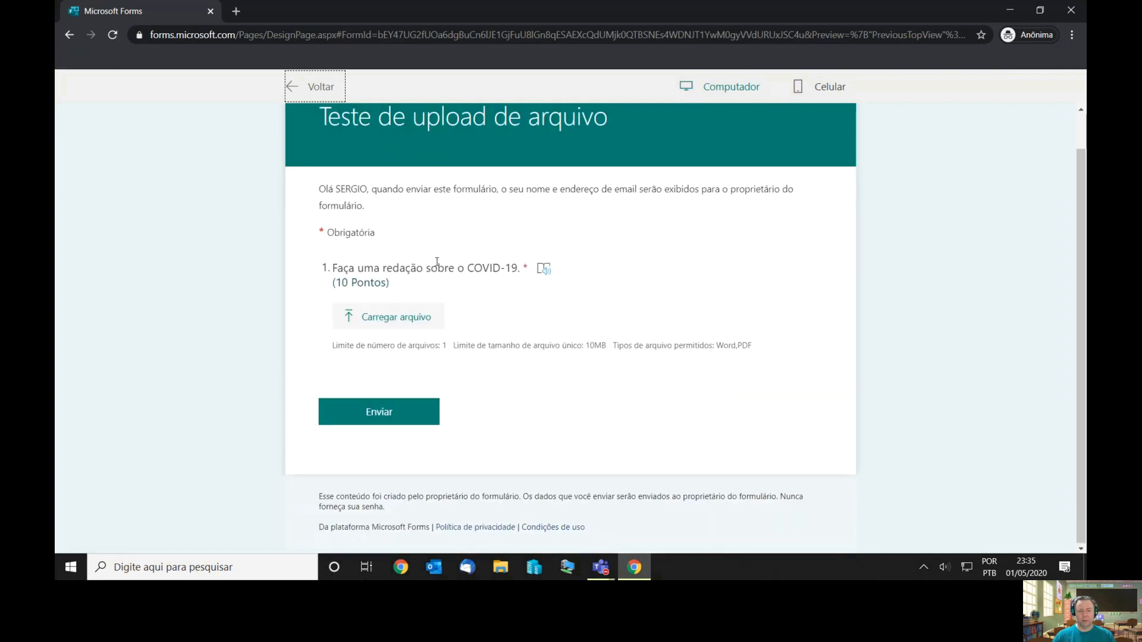
{"action": "scroll", "coordinate": [434, 262], "scroll_direction": "up", "scroll_amount": 1}
{"action": "left_click", "coordinate": [393, 362]}
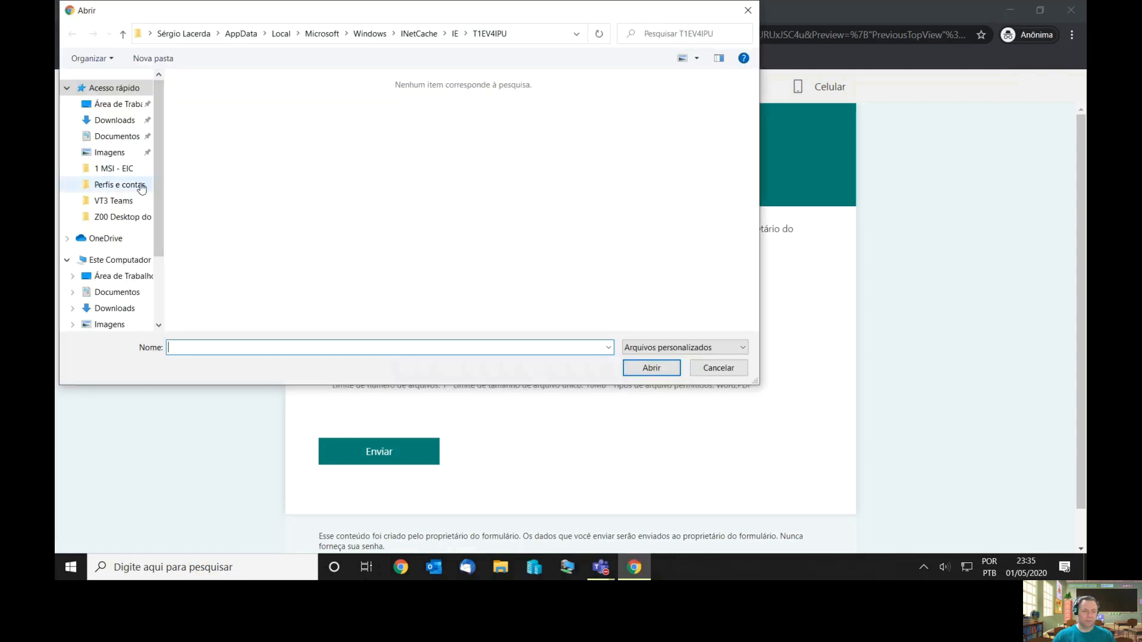
{"action": "left_click", "coordinate": [116, 104]}
{"action": "left_click", "coordinate": [223, 229]}
{"action": "scroll", "coordinate": [223, 230], "scroll_direction": "down", "scroll_amount": 2}
{"action": "left_click", "coordinate": [196, 280]}
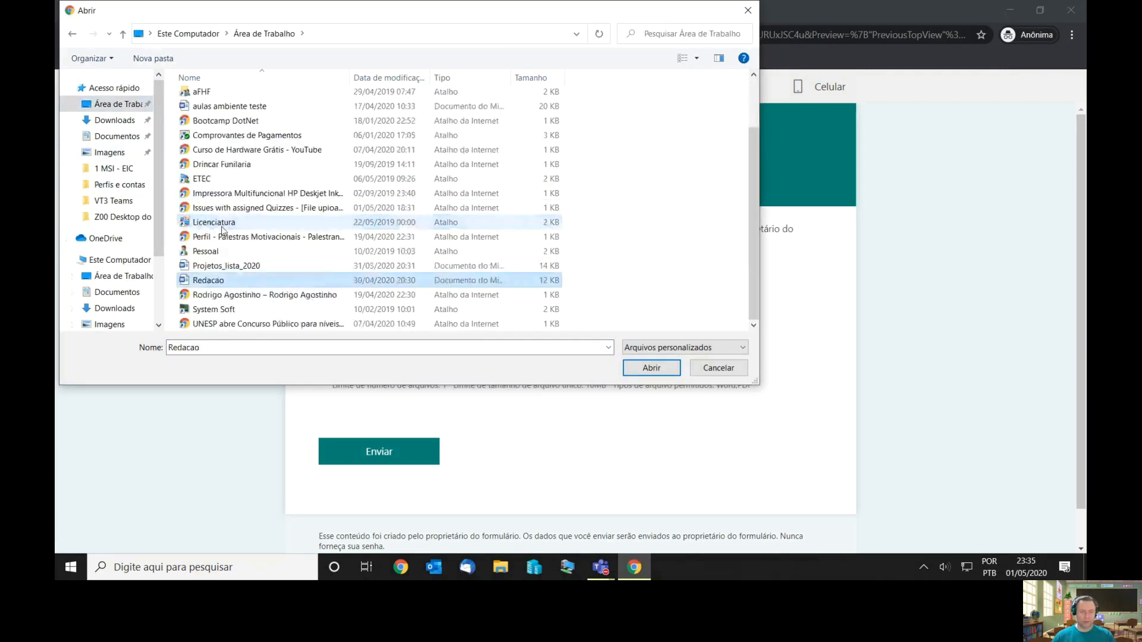
{"action": "double_click", "coordinate": [184, 282]}
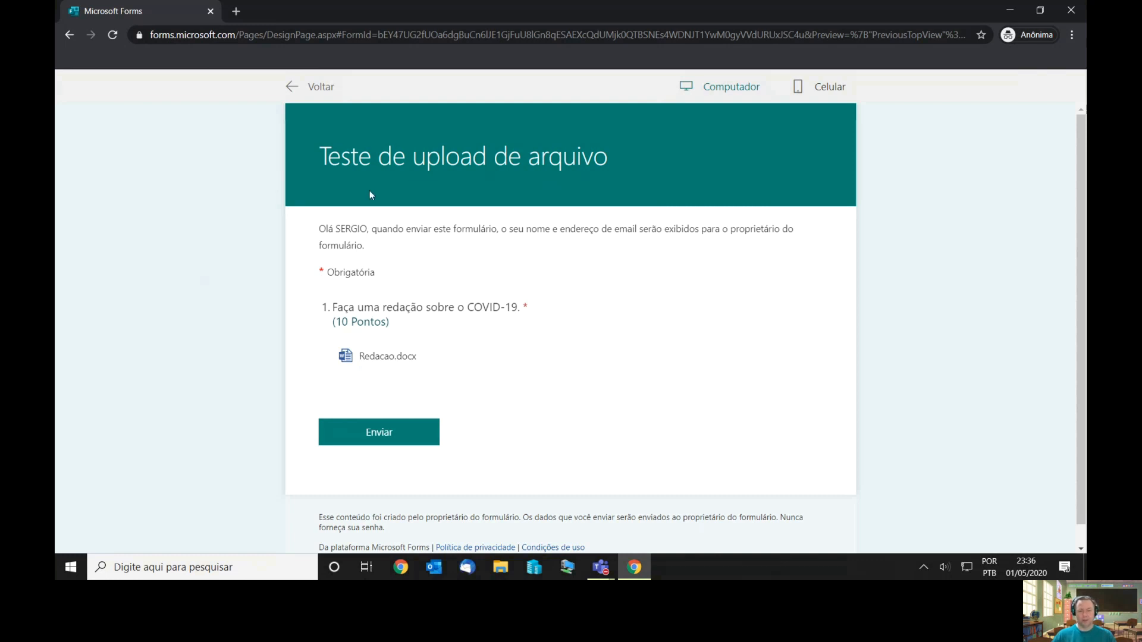
{"action": "left_click", "coordinate": [324, 86]}
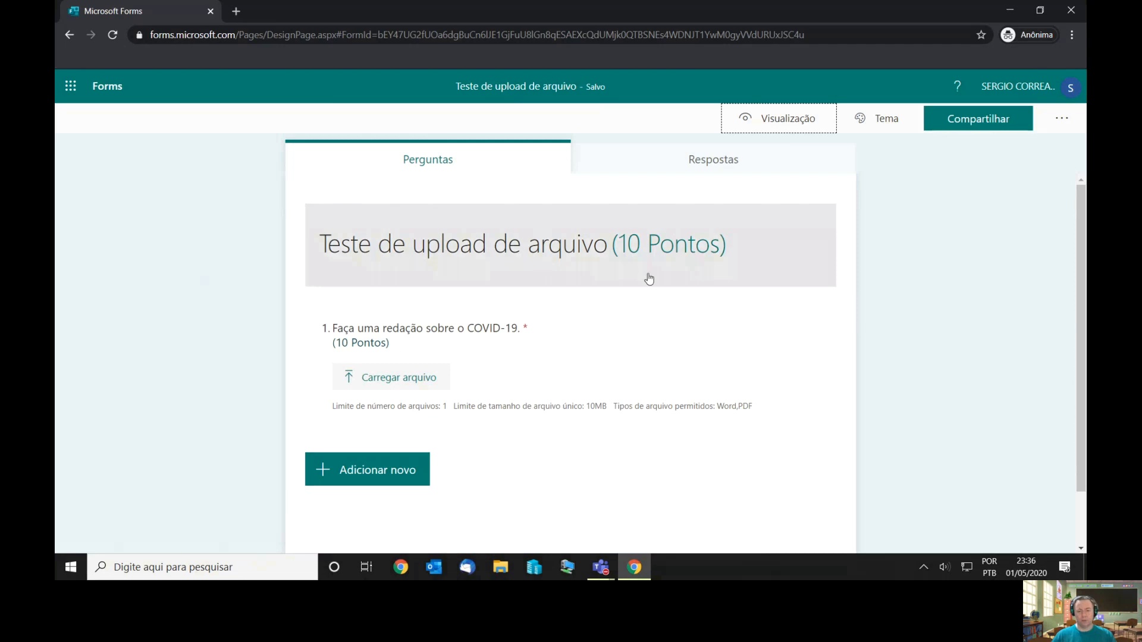
- Switch to Microsoft Teams and create a quiz assignment for the Banco de Dados III class from the form "Teste de upload de arquivo"
{"action": "left_click", "coordinate": [605, 564]}
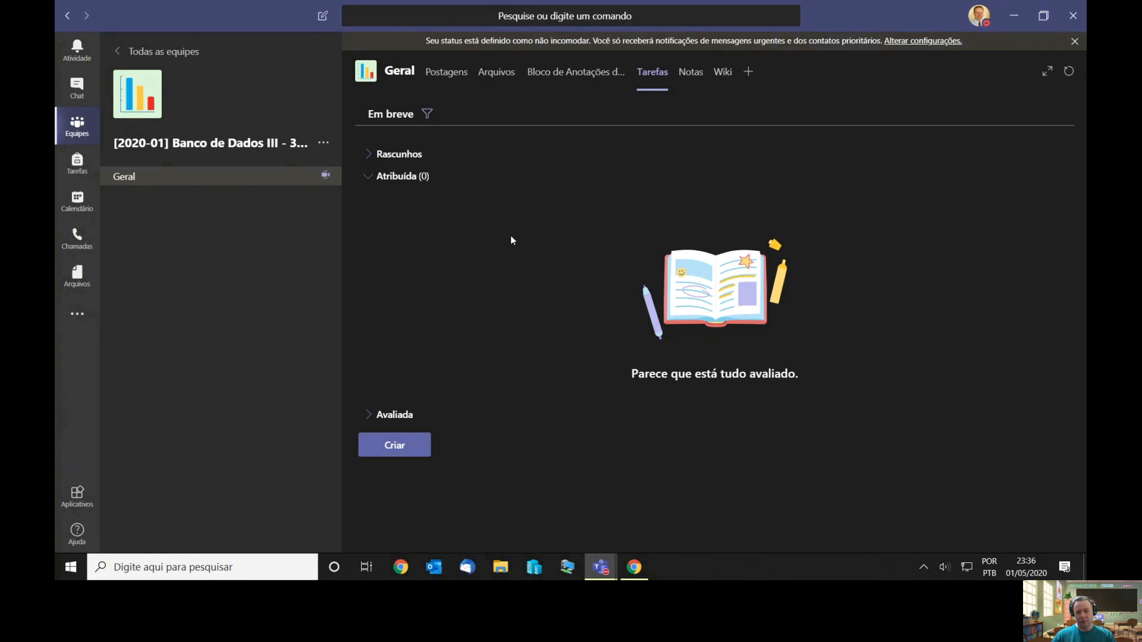
{"action": "left_click", "coordinate": [397, 447]}
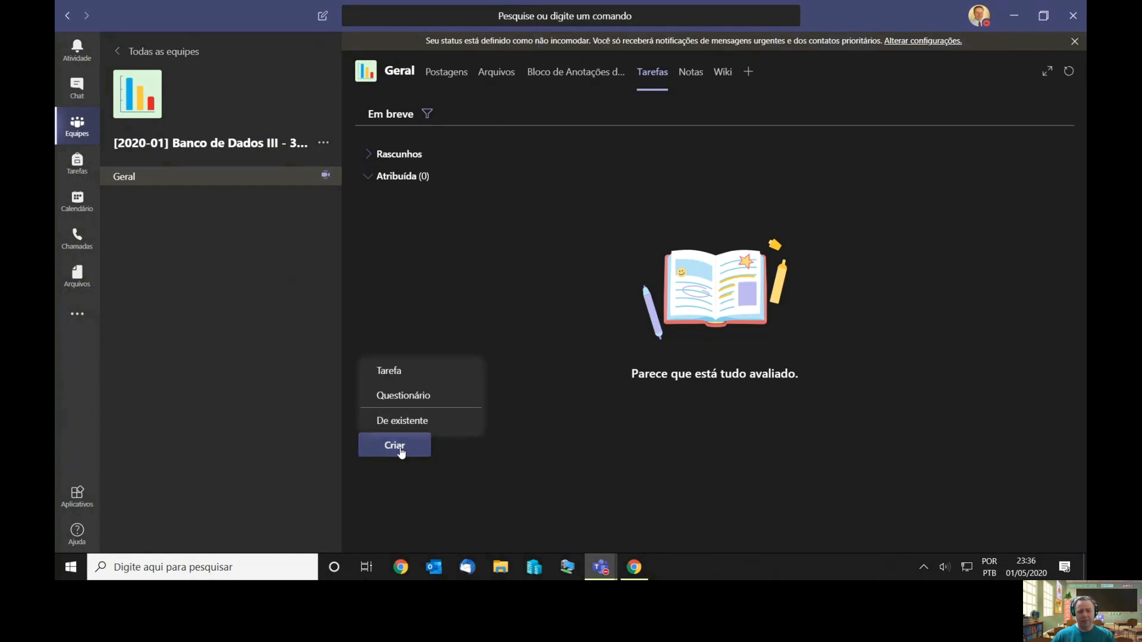
{"action": "left_click", "coordinate": [418, 397]}
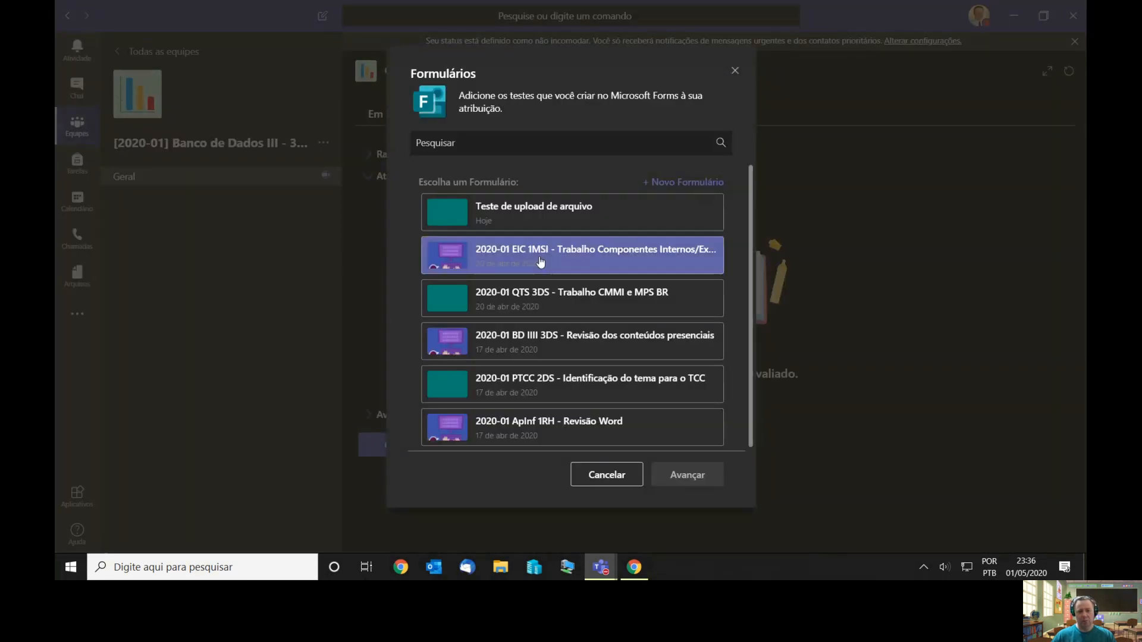
{"action": "left_click", "coordinate": [565, 219]}
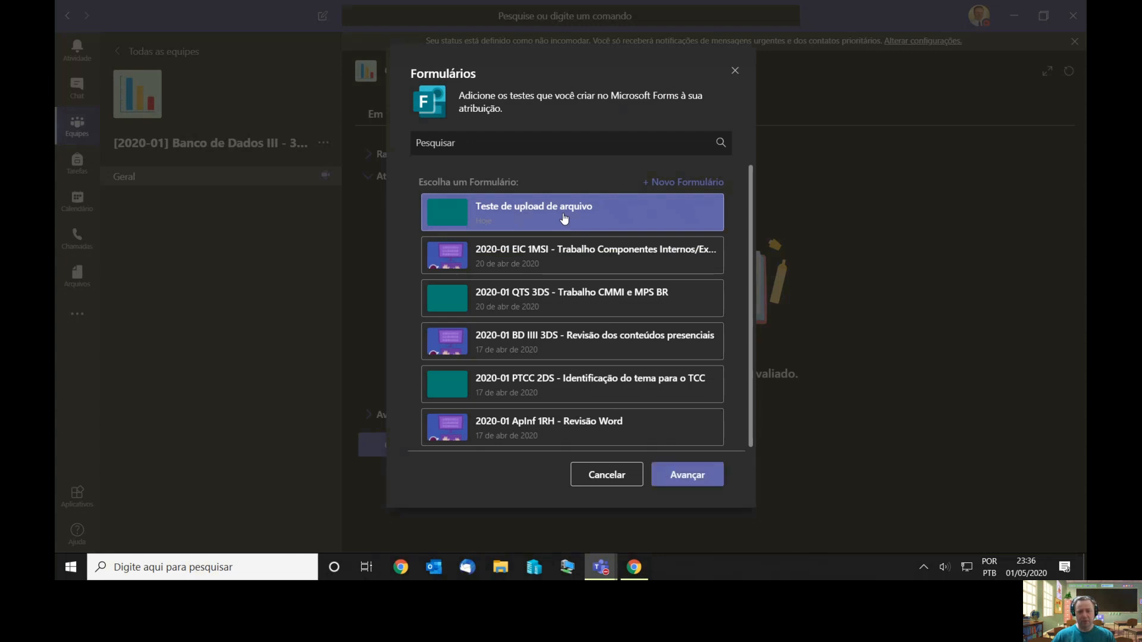
{"action": "left_click", "coordinate": [676, 474]}
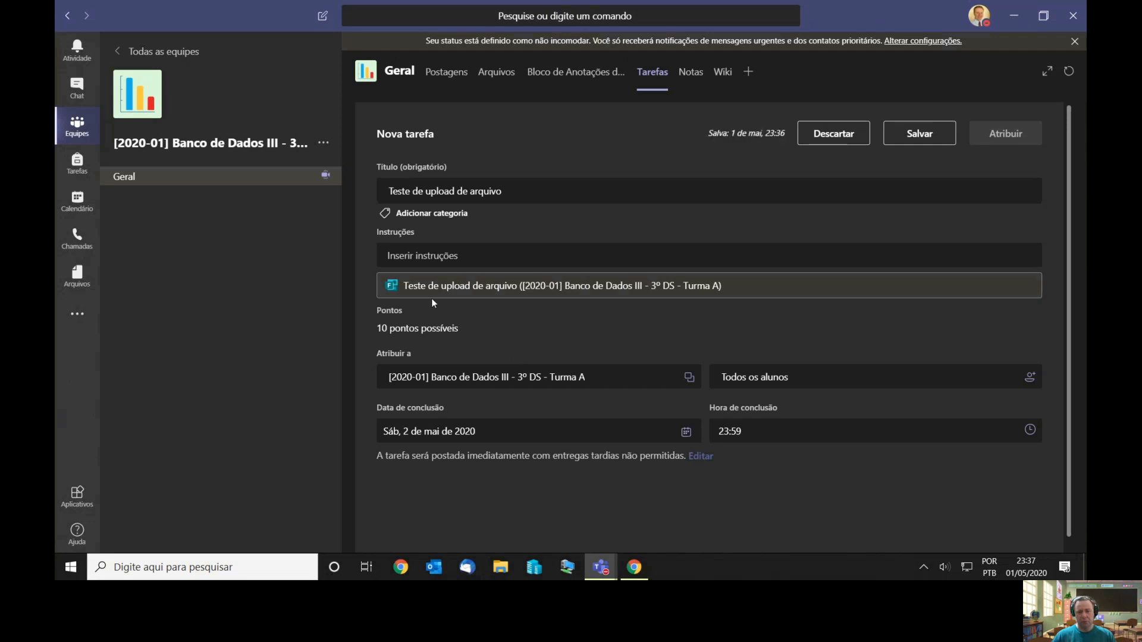
- Replace the new assignment's title with "Atividade teste 01"
{"action": "left_click", "coordinate": [517, 187]}
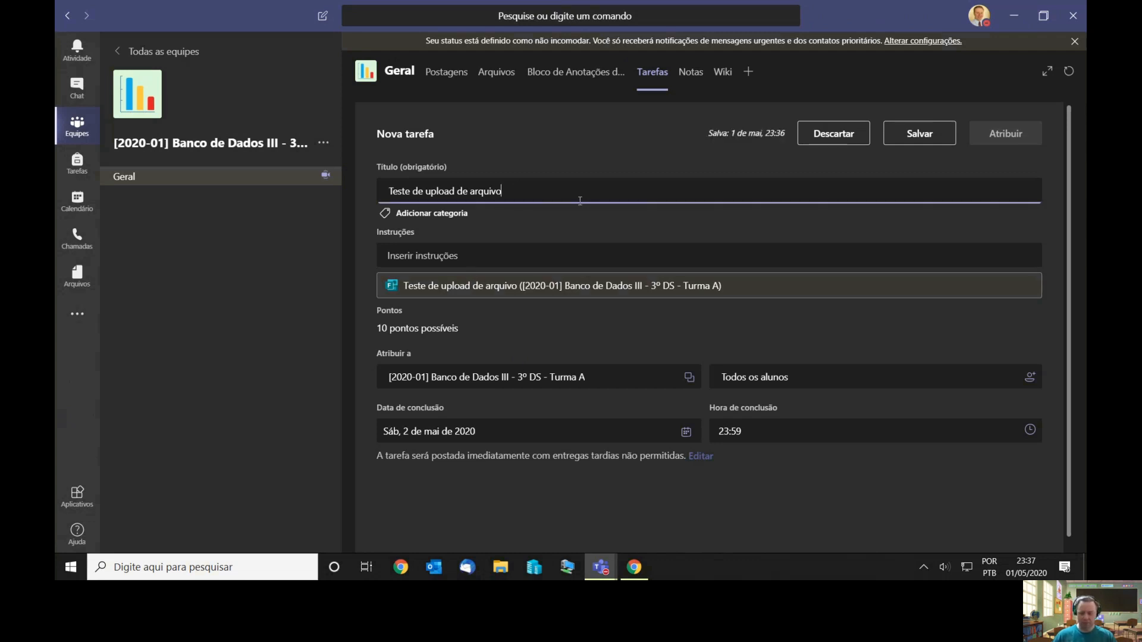
{"action": "key", "text": "ctrl+a"}
{"action": "type", "text": "Atividade teste 01"}
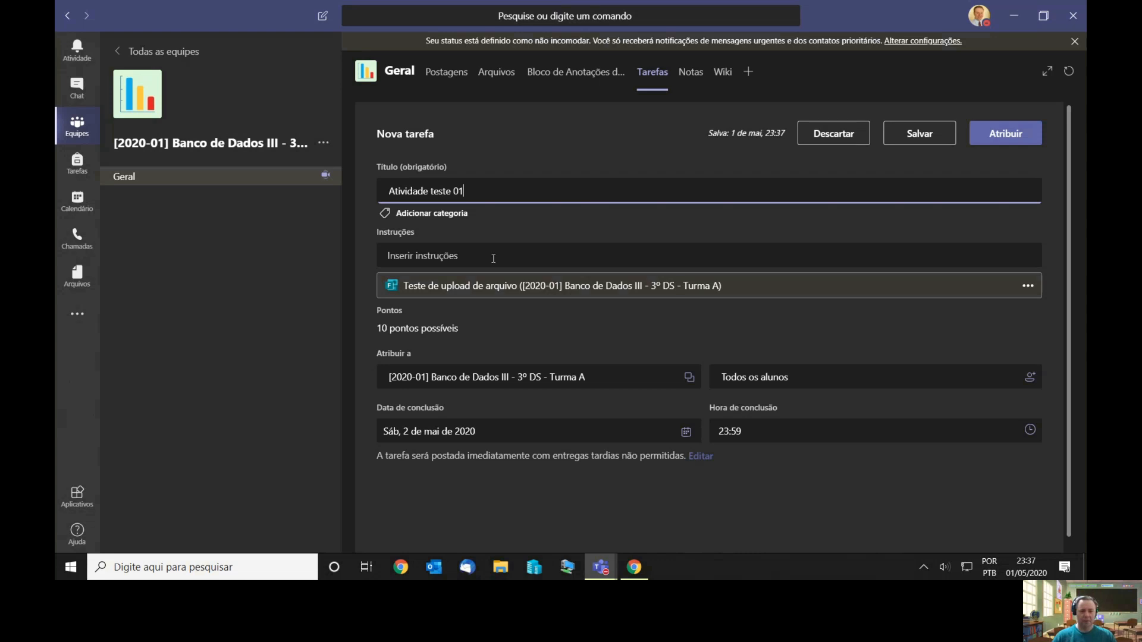
- Enter the instructions "Faça uma redação sobre o tema solicitado e anexe seu arquivo no questionário abaixo:" and assign the task to the class
{"action": "left_click", "coordinate": [538, 256]}
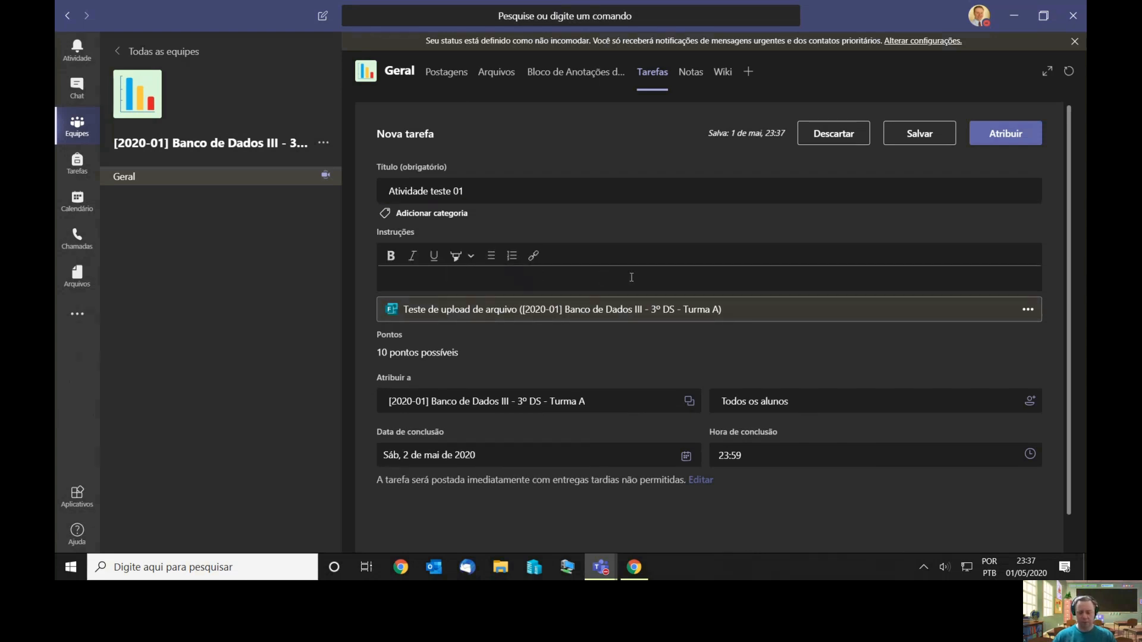
{"action": "type", "text": "Faça um"}
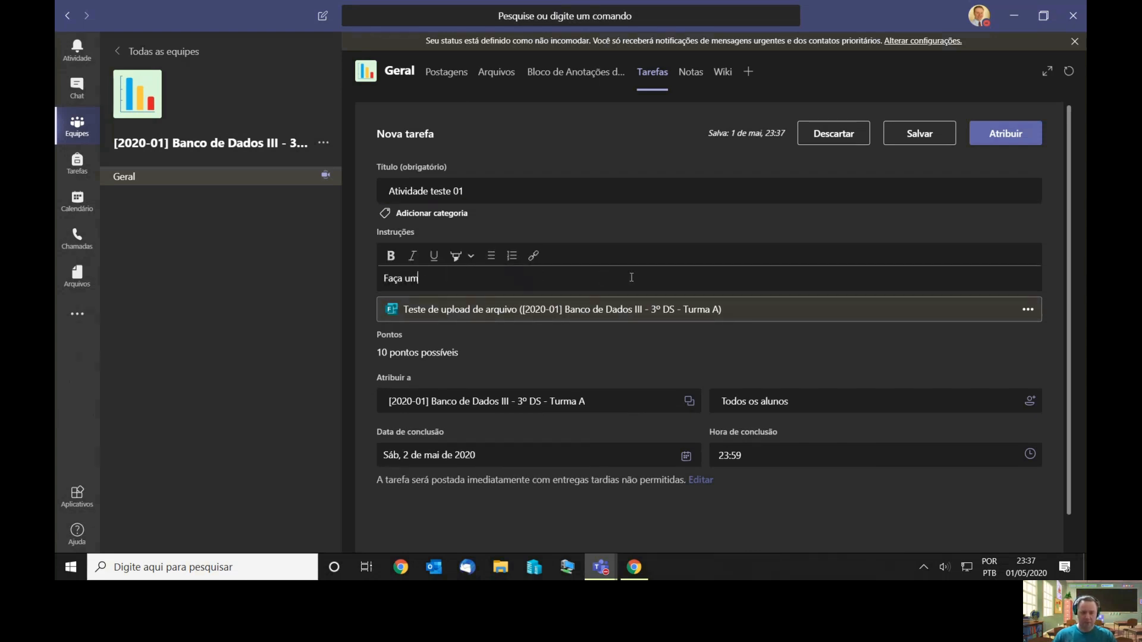
{"action": "type", "text": "a redação "}
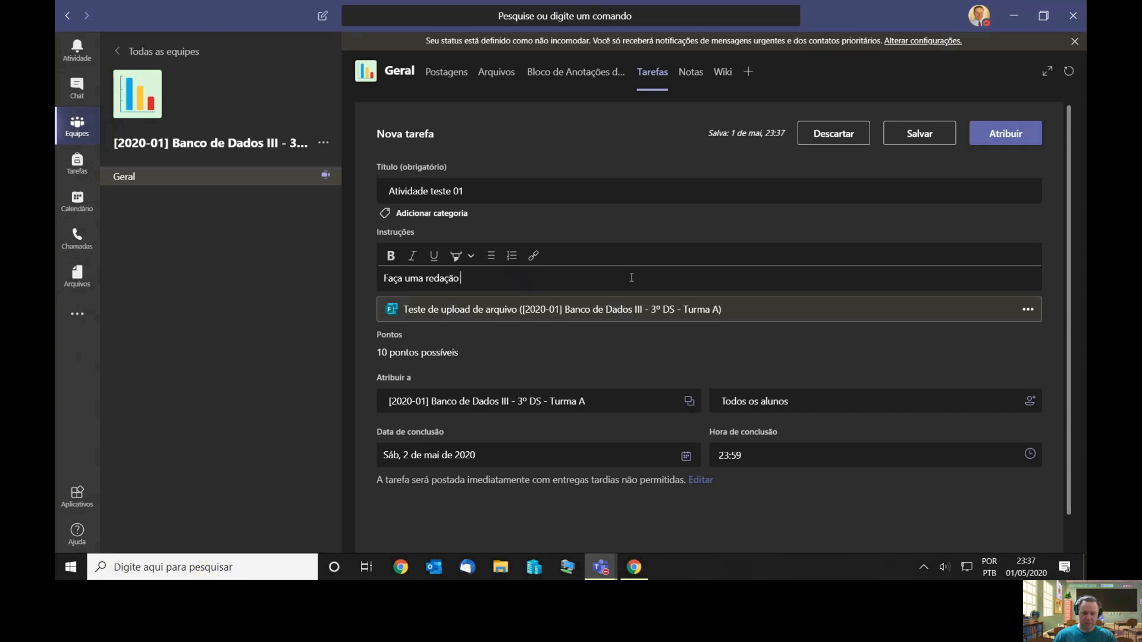
{"action": "type", "text": "sobre o tema s"}
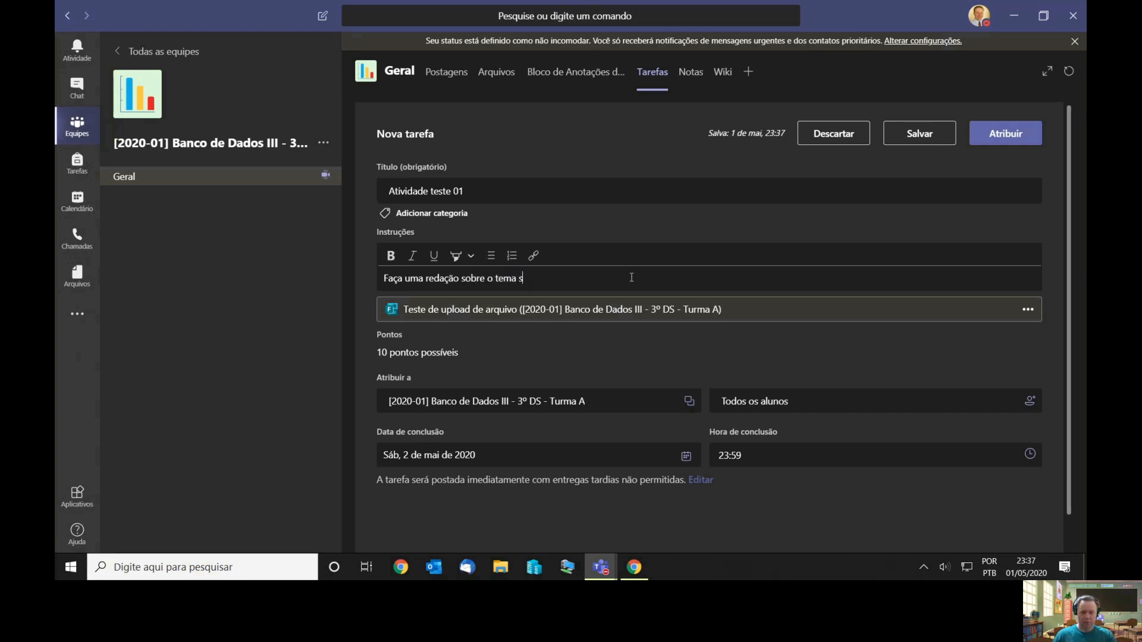
{"action": "type", "text": "olicitado e anexe "}
{"action": "type", "text": "seu arquivo "}
{"action": "type", "text": "no formu"}
{"action": "key", "text": "BackSpace"}
{"action": "key", "text": "BackSpace"}
{"action": "key", "text": "BackSpace"}
{"action": "key", "text": "BackSpace"}
{"action": "type", "text": "questionário abaixo:"}
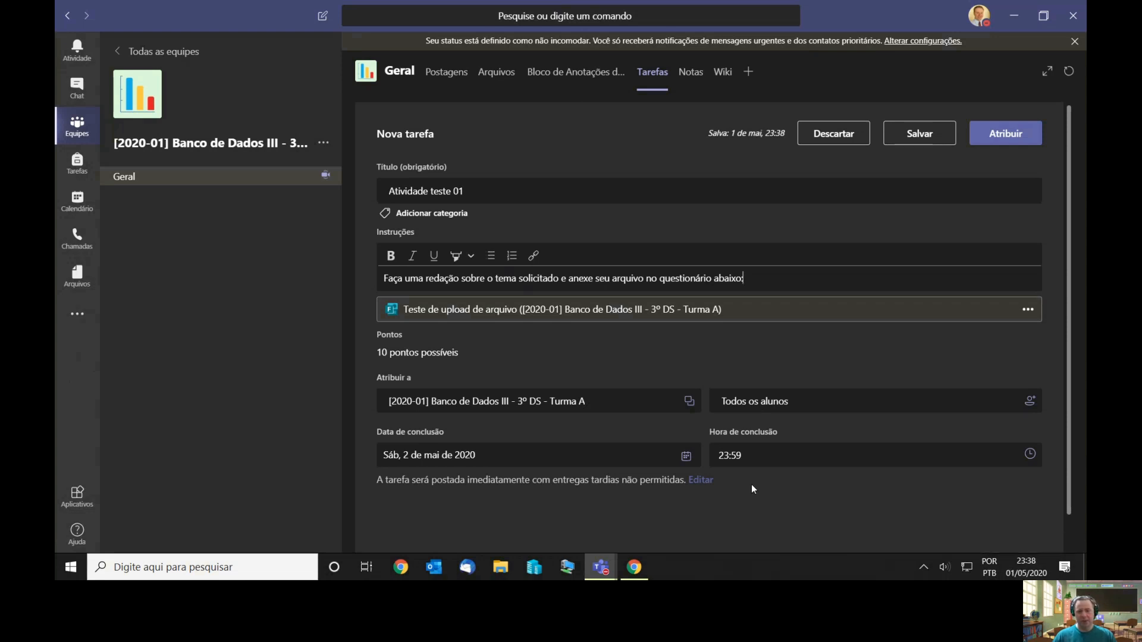
{"action": "left_click", "coordinate": [993, 134]}
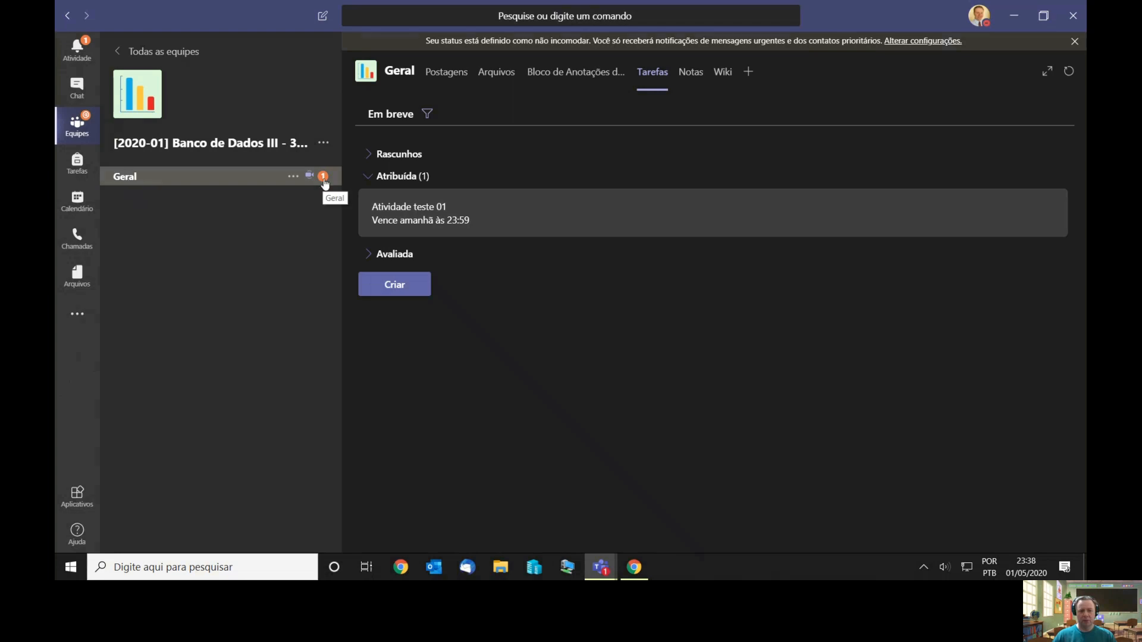
- Check the assignment's post in the Geral channel and open Atividade teste 01 from the assignments list
{"action": "left_click", "coordinate": [127, 186]}
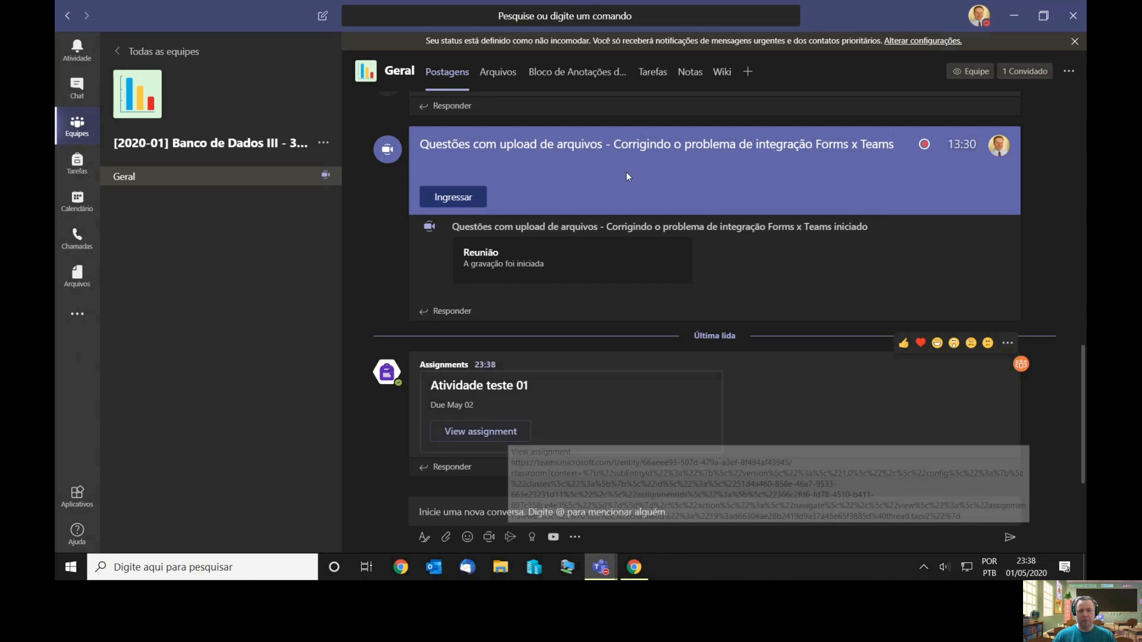
{"action": "left_click", "coordinate": [659, 79]}
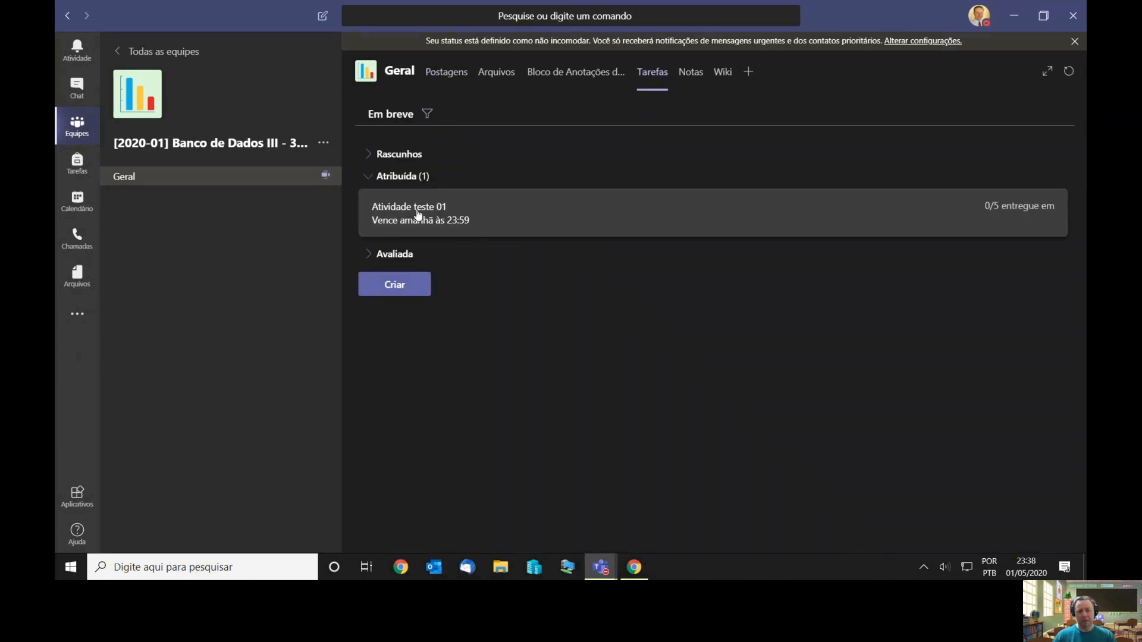
{"action": "left_click", "coordinate": [418, 214]}
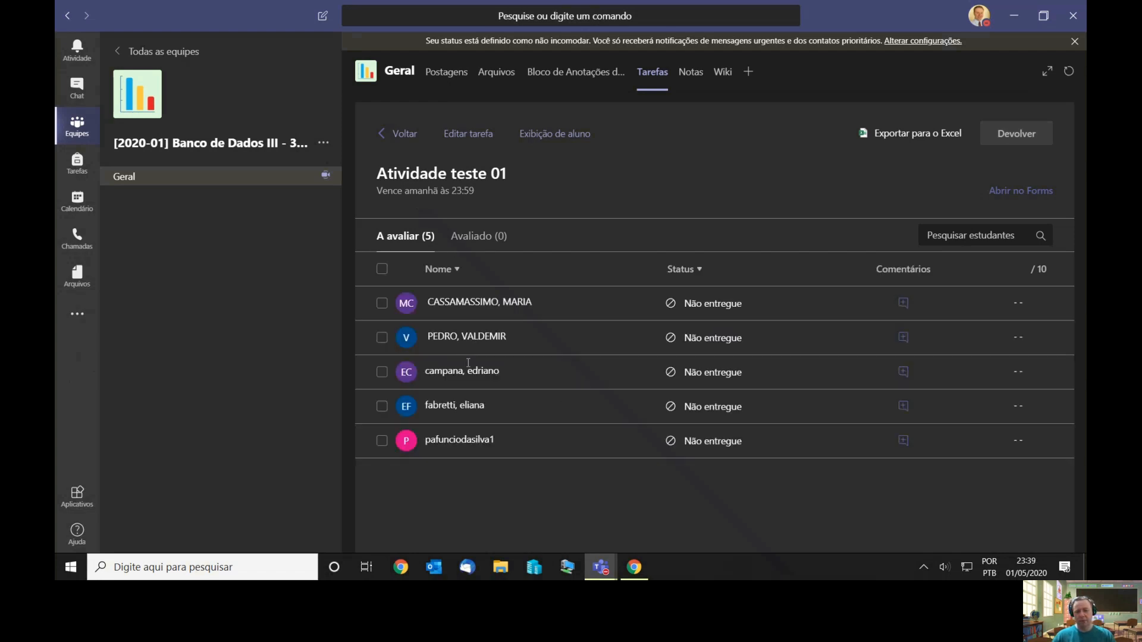
- Open the attached quiz through the assignment's student view and compare it with the original form in Microsoft Forms
{"action": "left_click", "coordinate": [549, 140]}
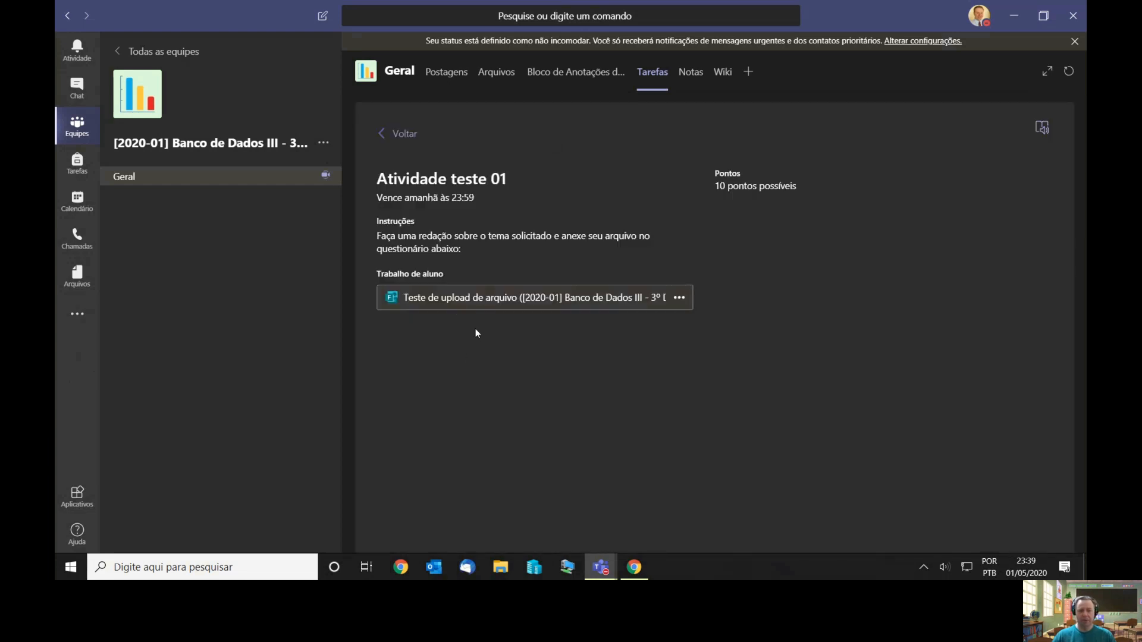
{"action": "left_click", "coordinate": [465, 300]}
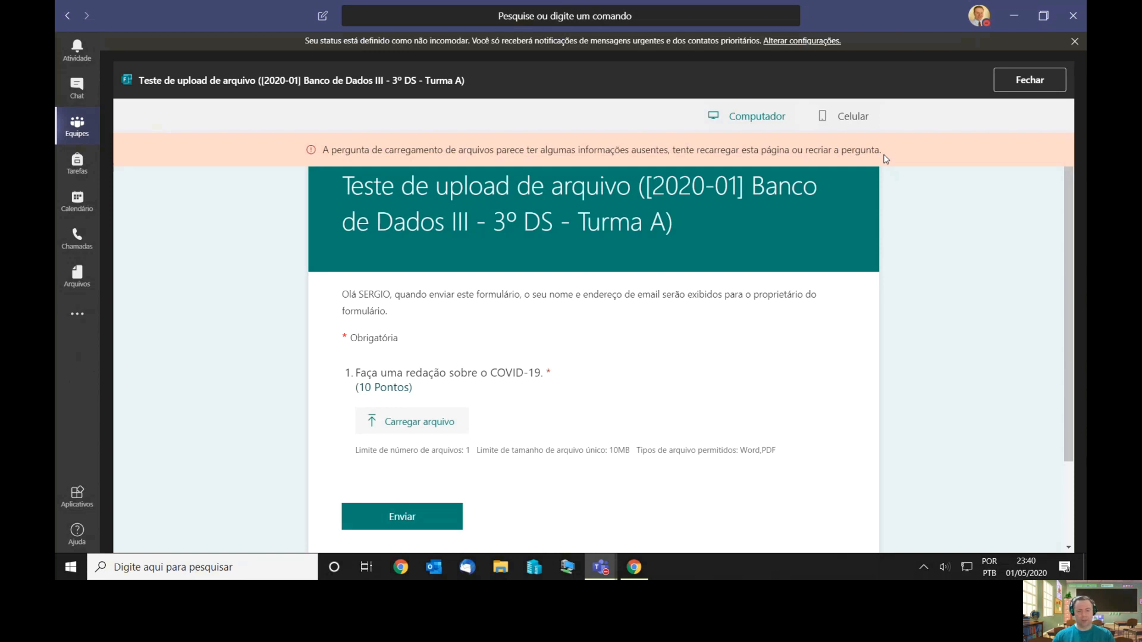
{"action": "key", "text": "alt+Tab"}
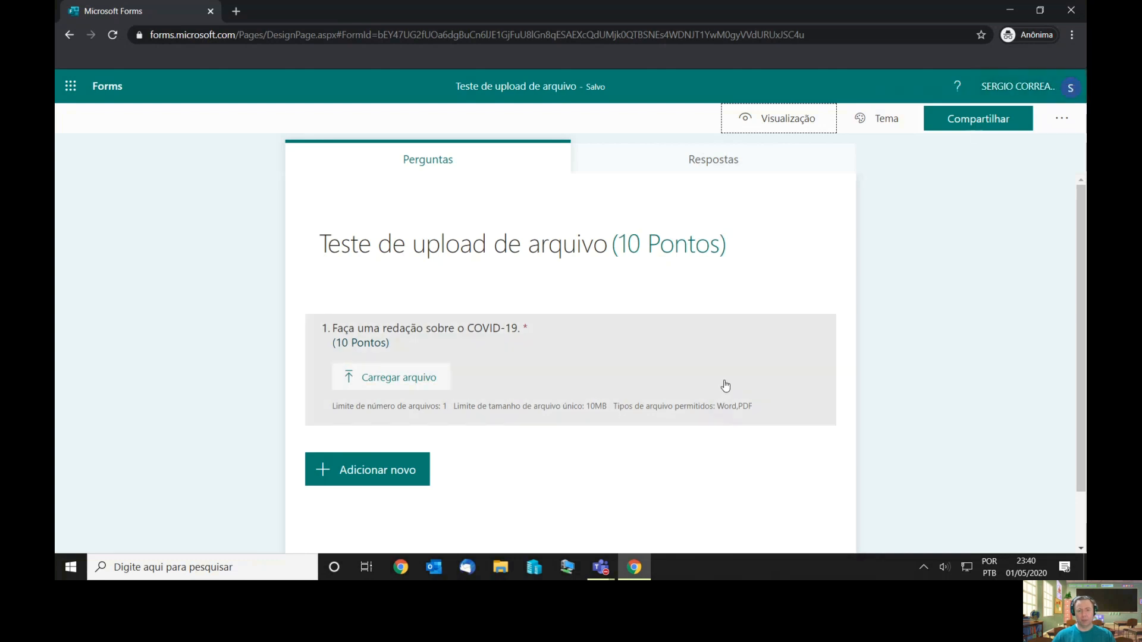
{"action": "key", "text": "alt+Tab"}
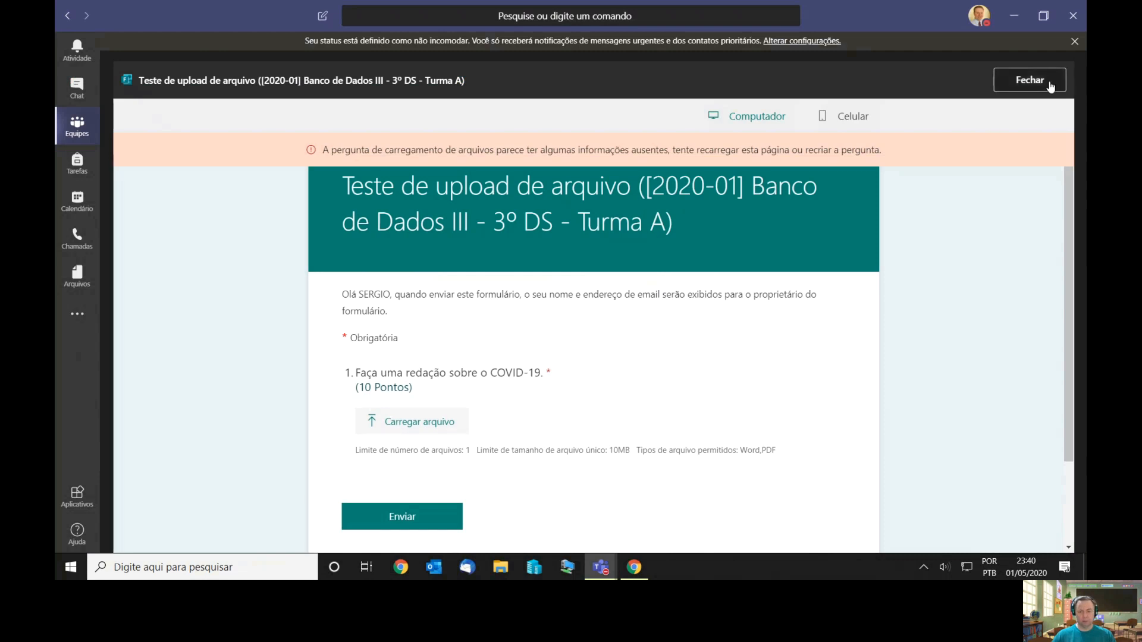
- Preview the quiz attached to the assignment from its edit page, compare it with the original form, and leave without saving changes
{"action": "left_click", "coordinate": [1028, 79]}
{"action": "left_click", "coordinate": [417, 138]}
{"action": "left_click", "coordinate": [459, 138]}
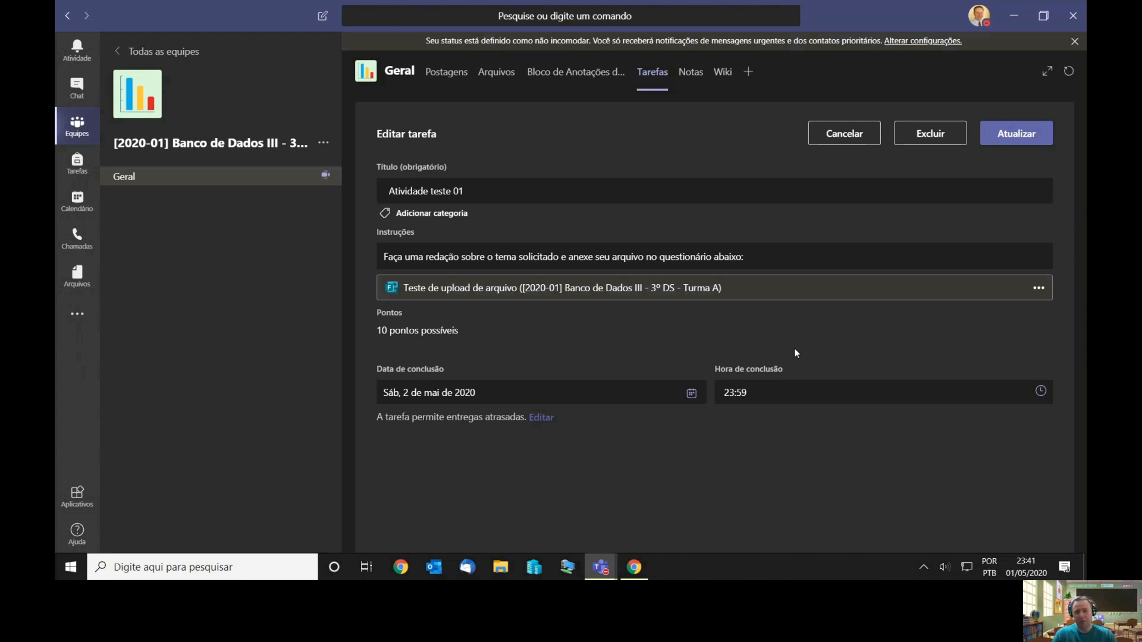
{"action": "left_click", "coordinate": [1038, 288]}
{"action": "left_click", "coordinate": [1020, 315]}
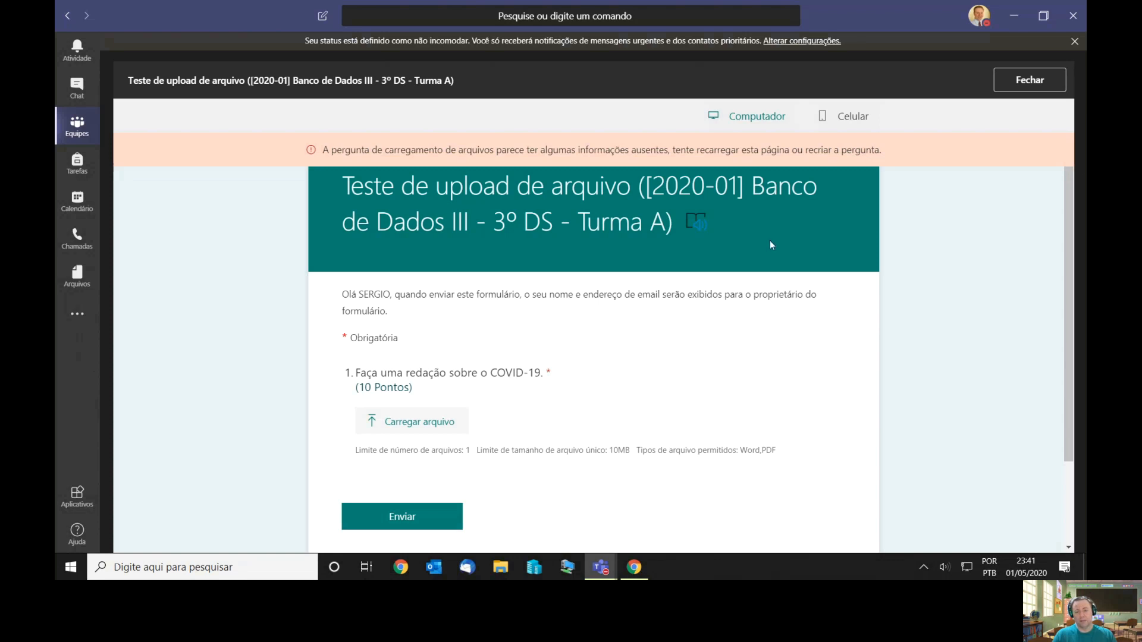
{"action": "key", "text": "alt+Tab"}
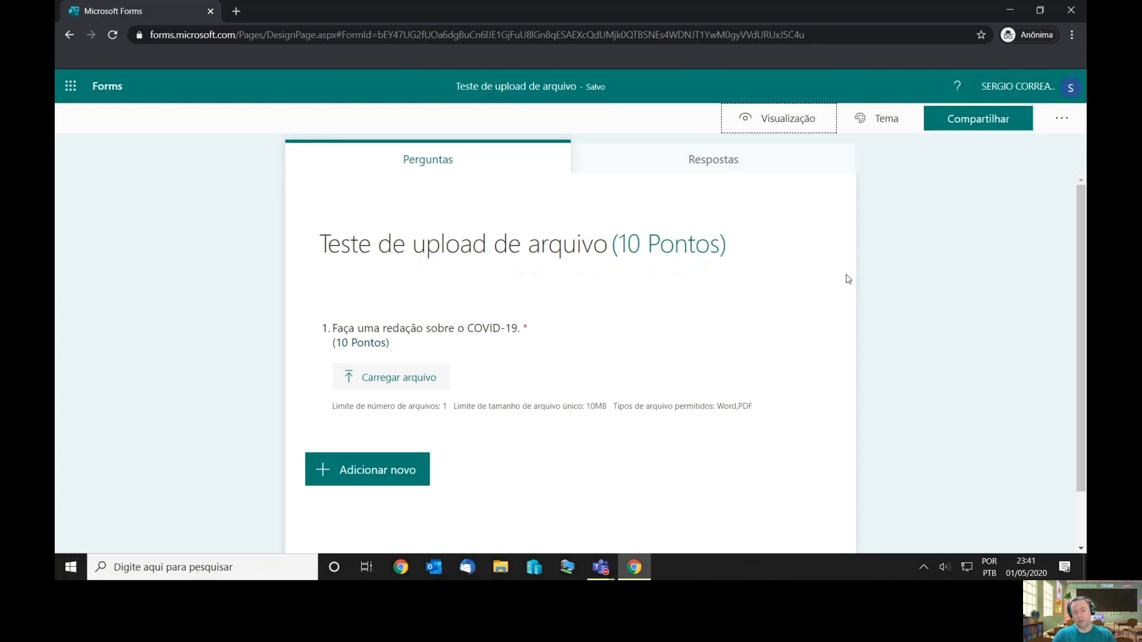
{"action": "key", "text": "alt+Tab"}
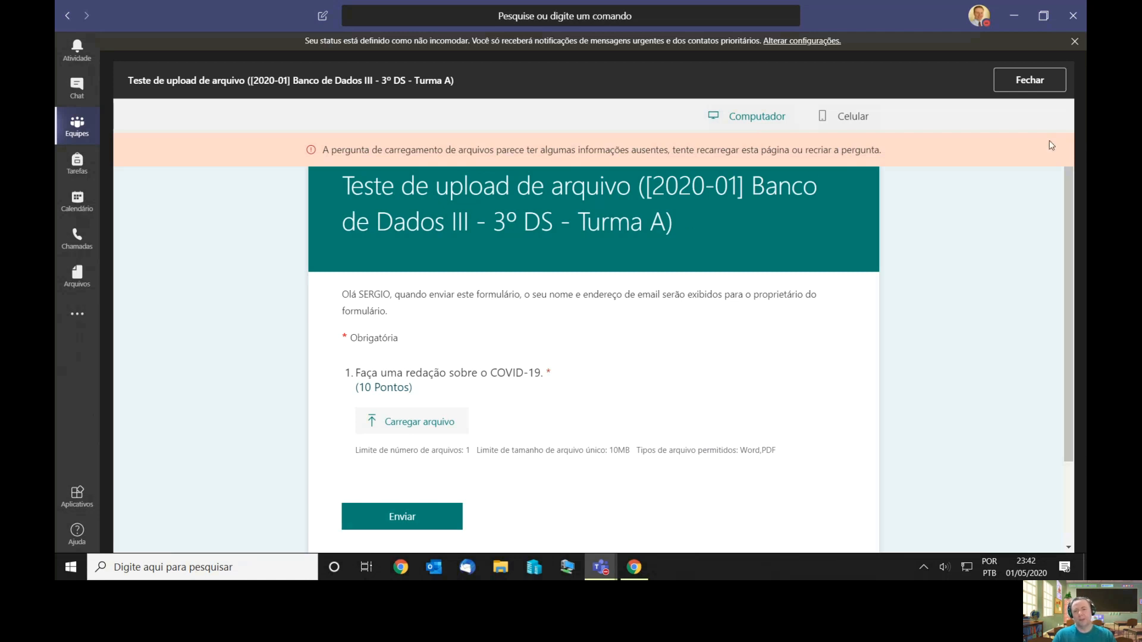
{"action": "left_click", "coordinate": [1037, 86]}
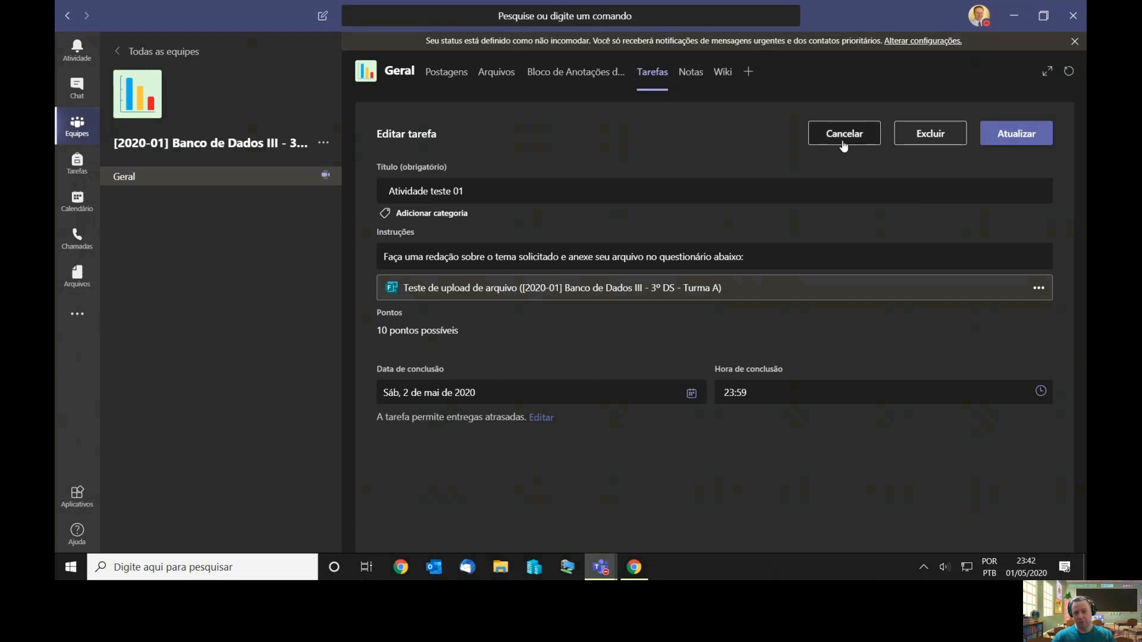
{"action": "left_click", "coordinate": [843, 135]}
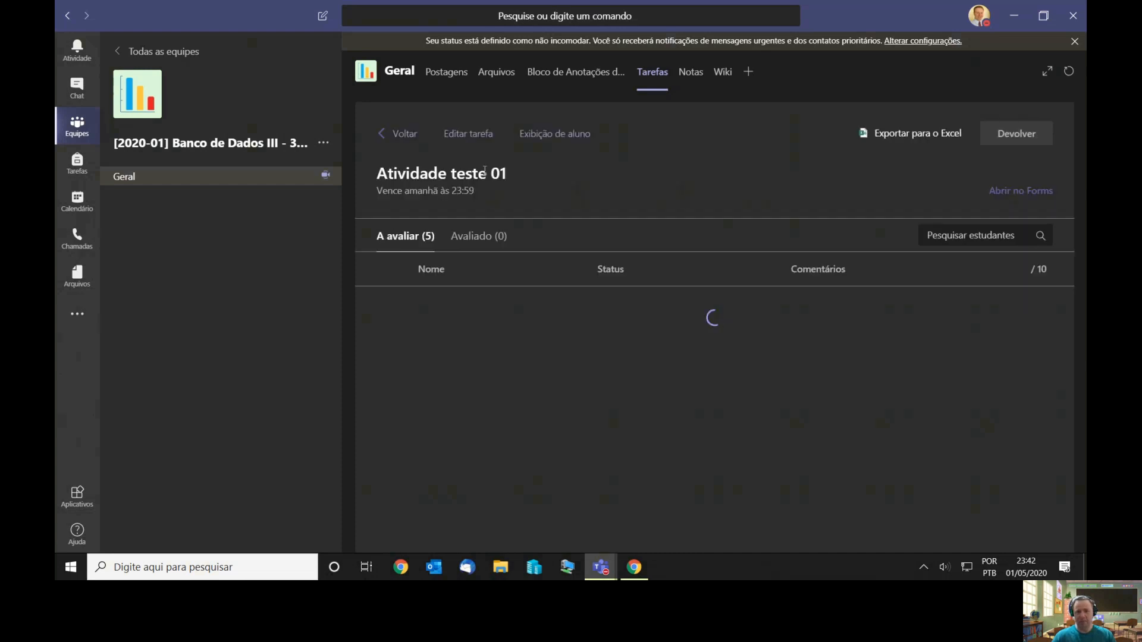
{"action": "left_click", "coordinate": [415, 138]}
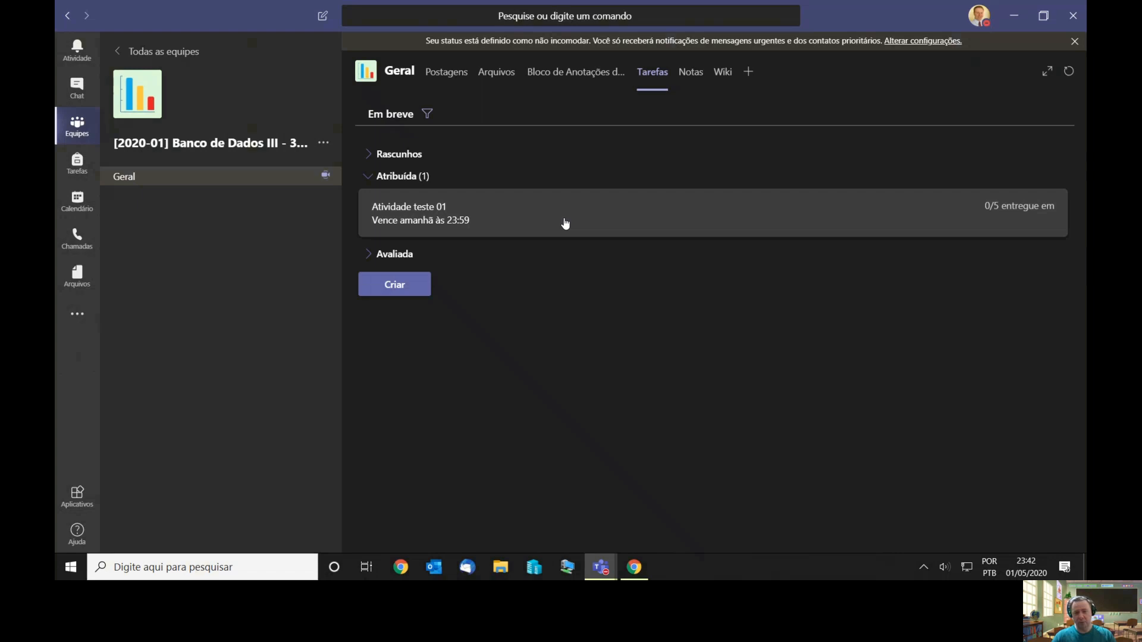
- Switch to Microsoft Forms and open the class copy of "Teste de upload de arquivo" from the Banco de Dados III group forms
{"action": "key", "text": "alt+Tab"}
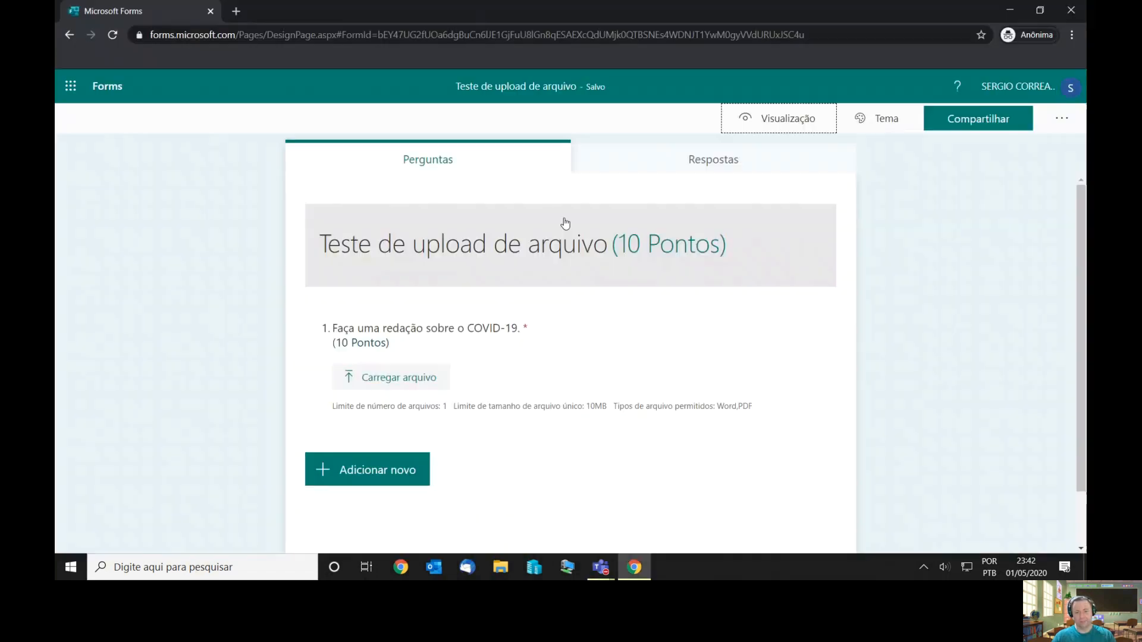
{"action": "left_click", "coordinate": [106, 86]}
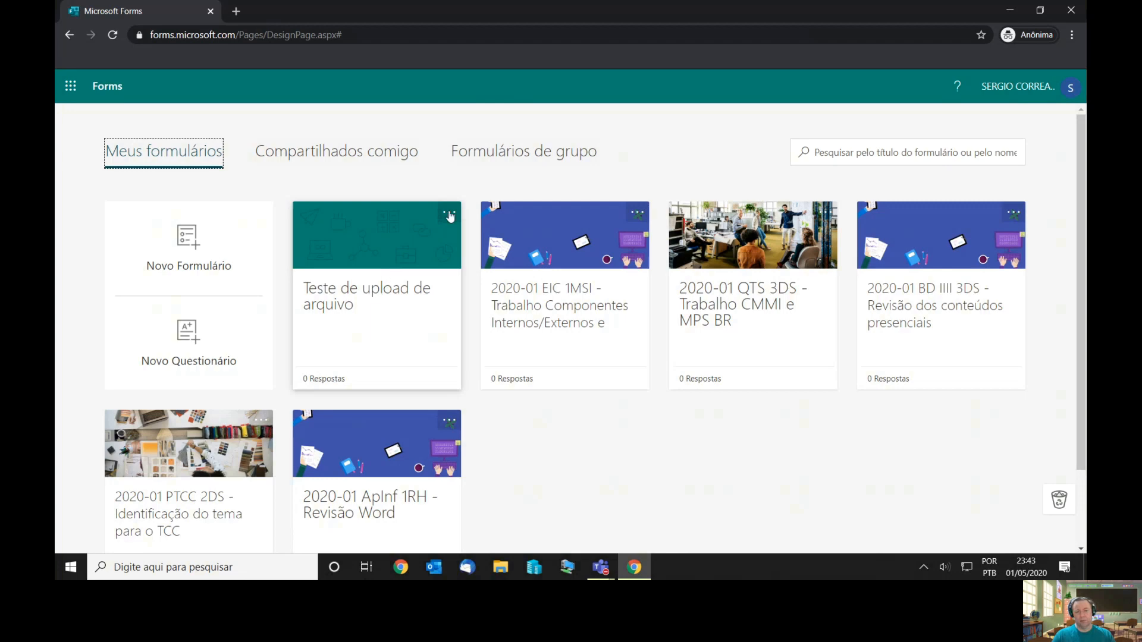
{"action": "left_click", "coordinate": [507, 156]}
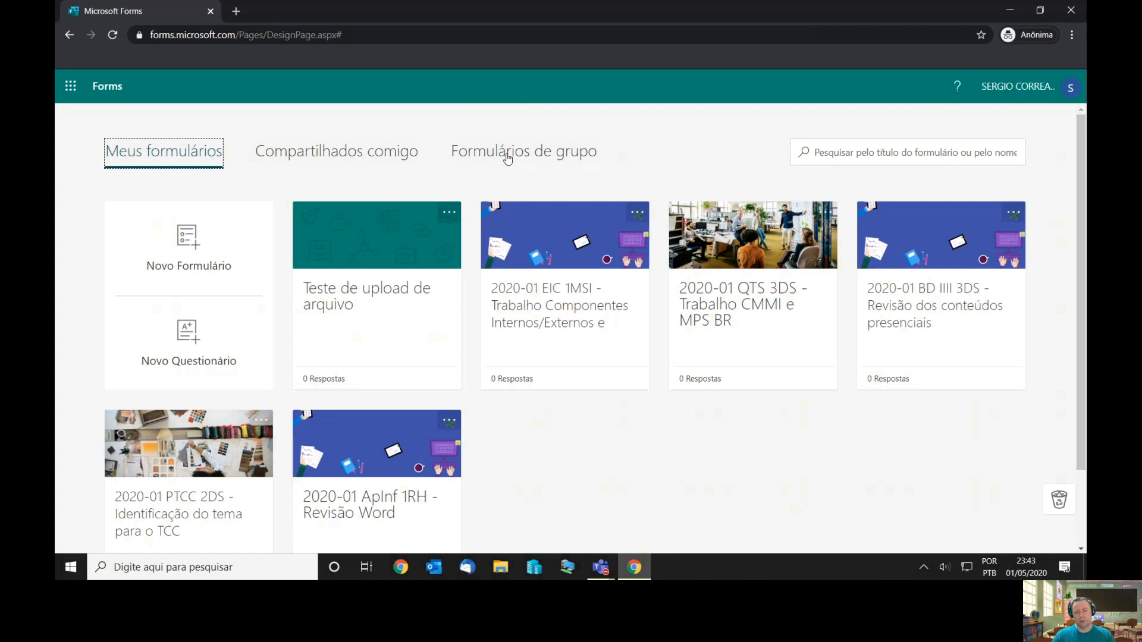
{"action": "left_click", "coordinate": [314, 218]}
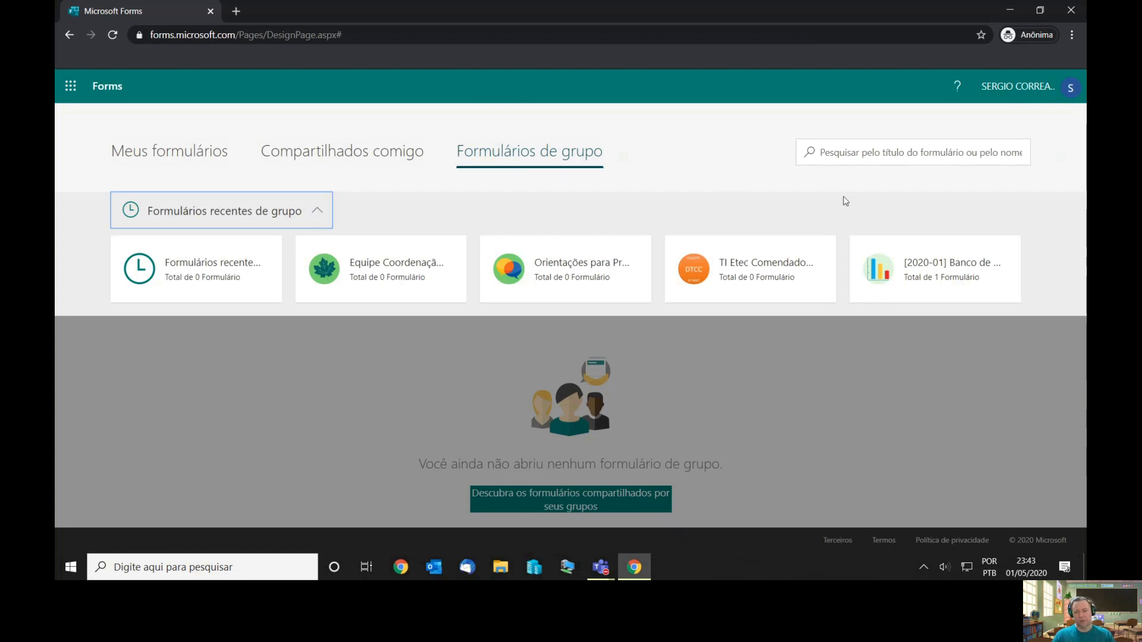
{"action": "left_click", "coordinate": [938, 264]}
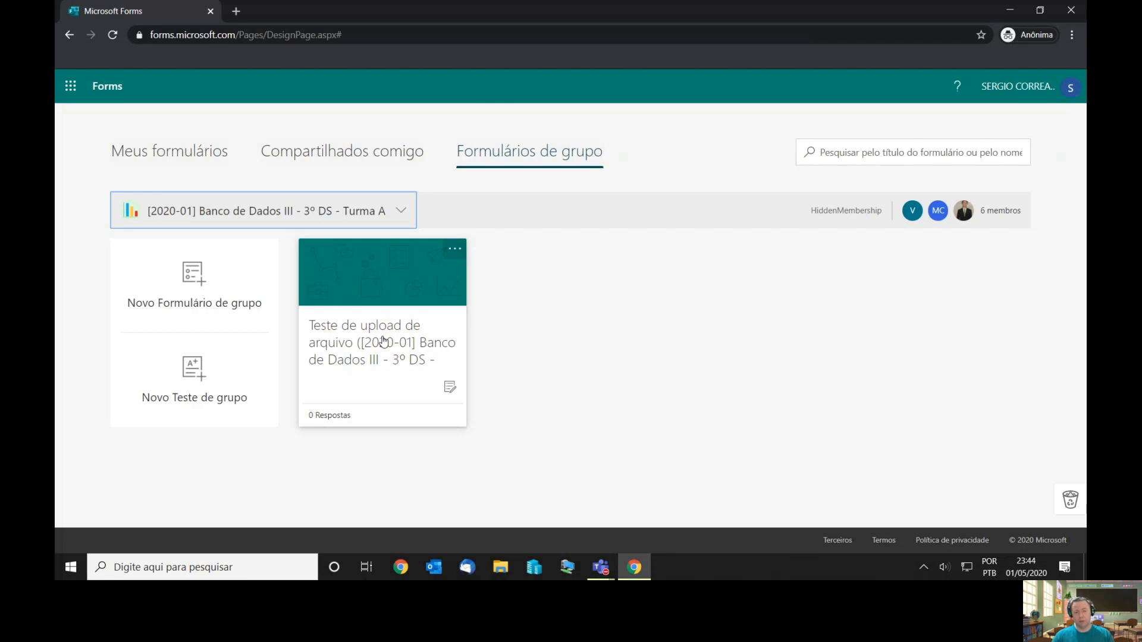
{"action": "left_click", "coordinate": [400, 343]}
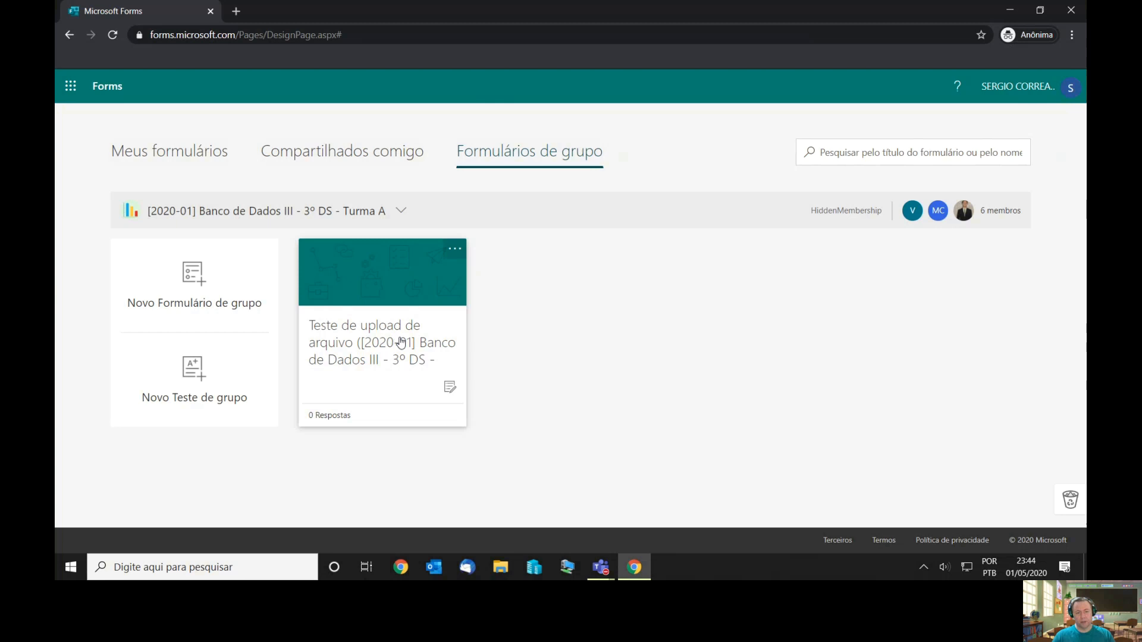
{"action": "left_click", "coordinate": [401, 343]}
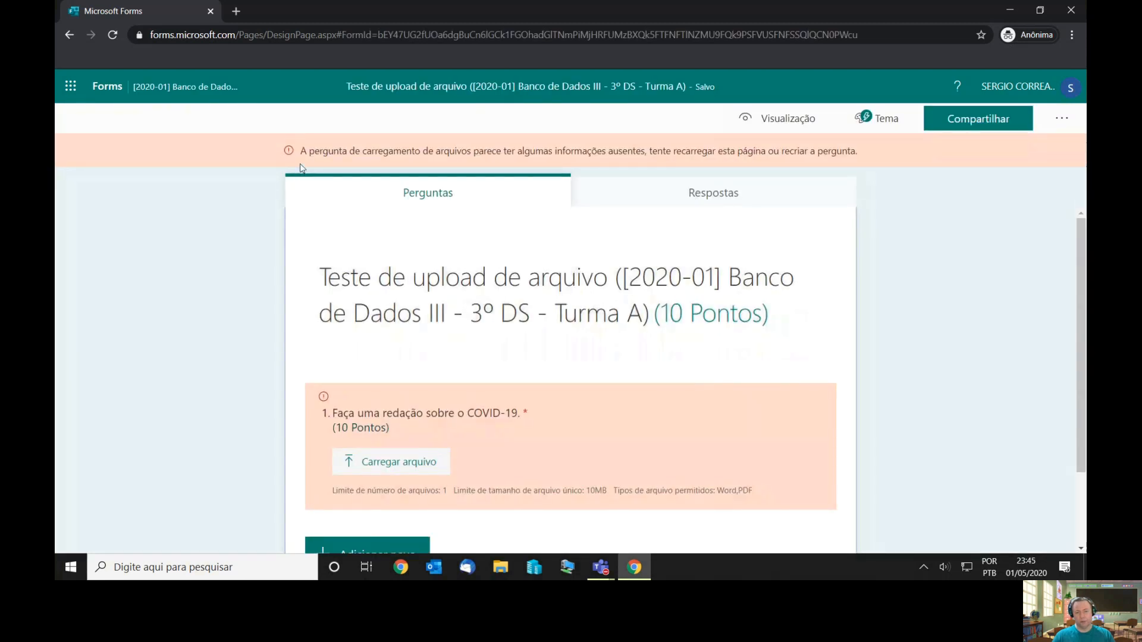
- Delete the file upload question about the COVID-19 essay from the class copy of the quiz
{"action": "scroll", "coordinate": [684, 321], "scroll_direction": "down", "scroll_amount": 1}
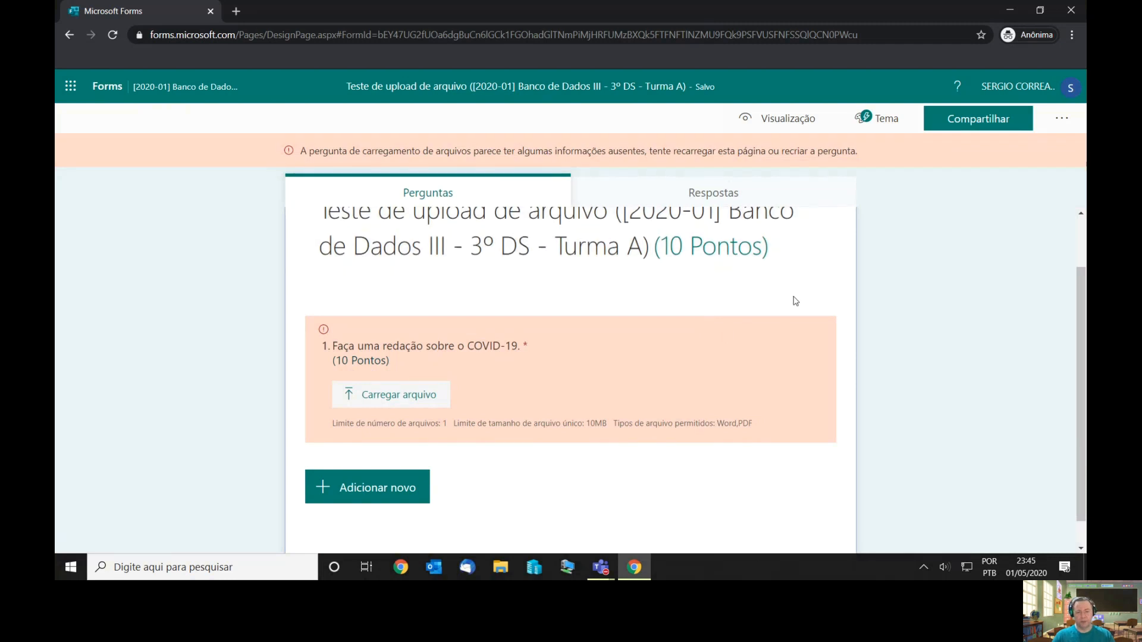
{"action": "left_click", "coordinate": [799, 337]}
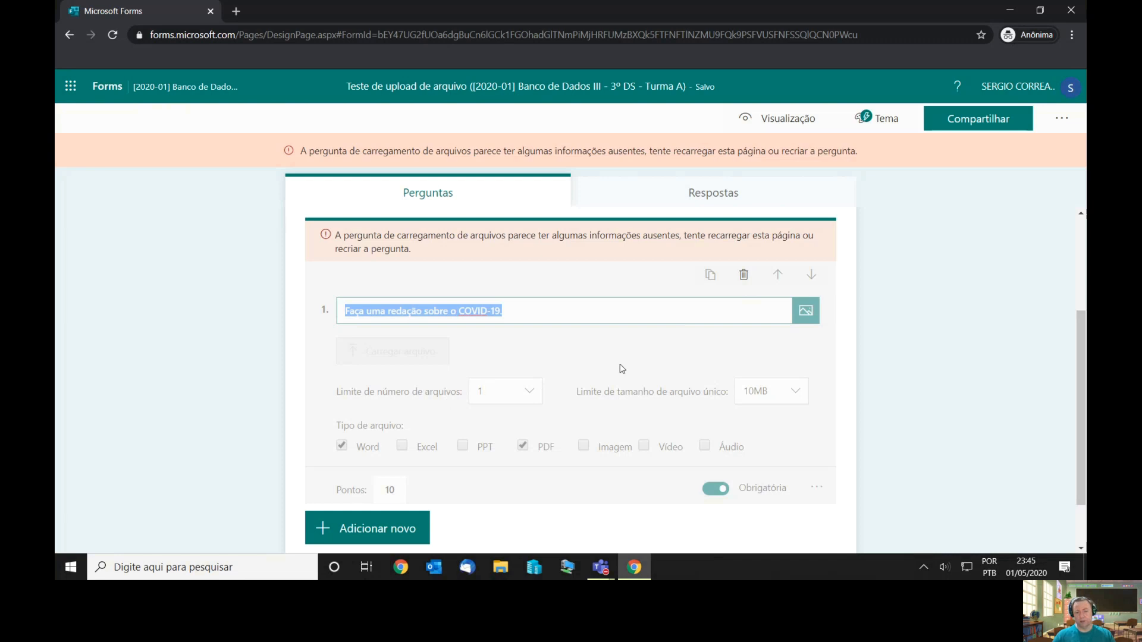
{"action": "left_click", "coordinate": [744, 277]}
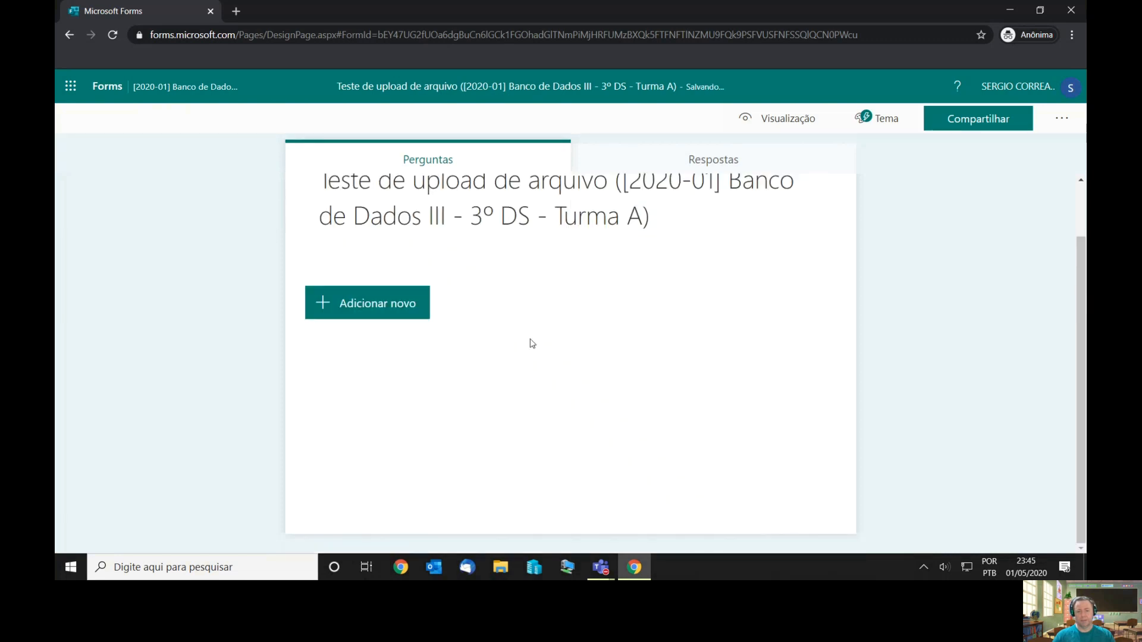
- Add a file upload question to the class quiz, accept the new SharePoint folder, and word it "Faça uma redação sobre o COVID-19."
{"action": "left_click", "coordinate": [369, 303]}
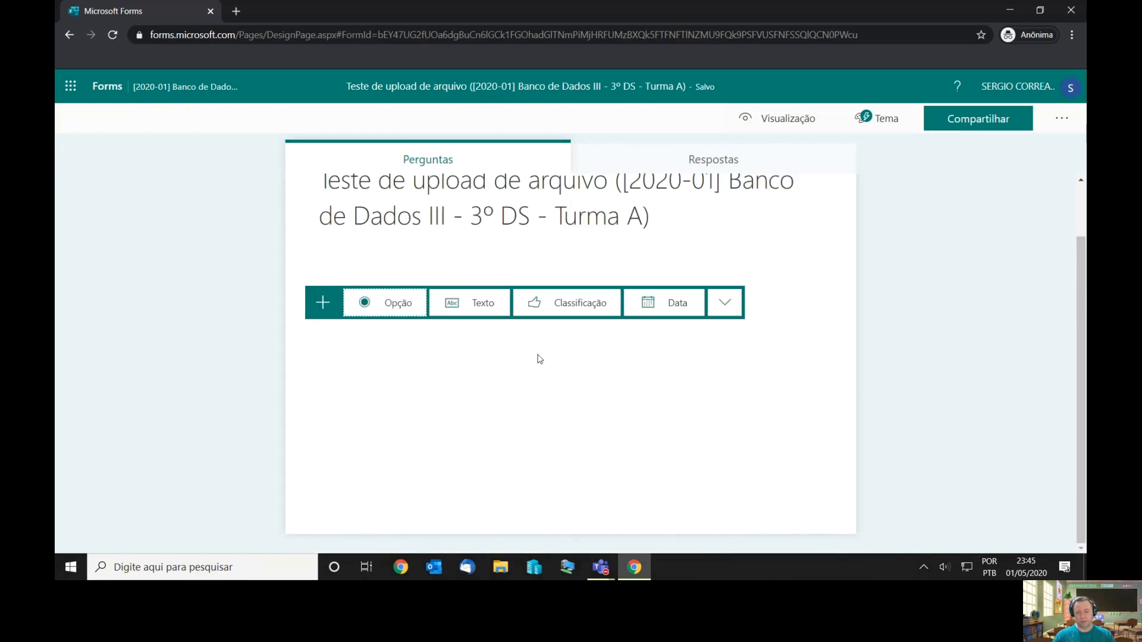
{"action": "left_click", "coordinate": [731, 306]}
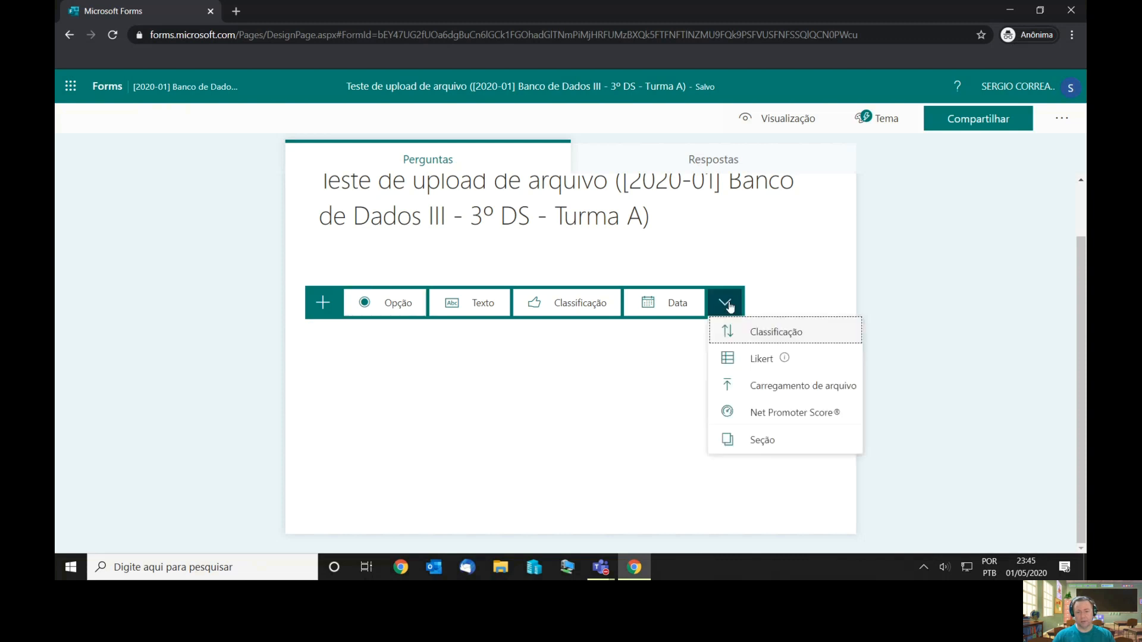
{"action": "left_click", "coordinate": [766, 387]}
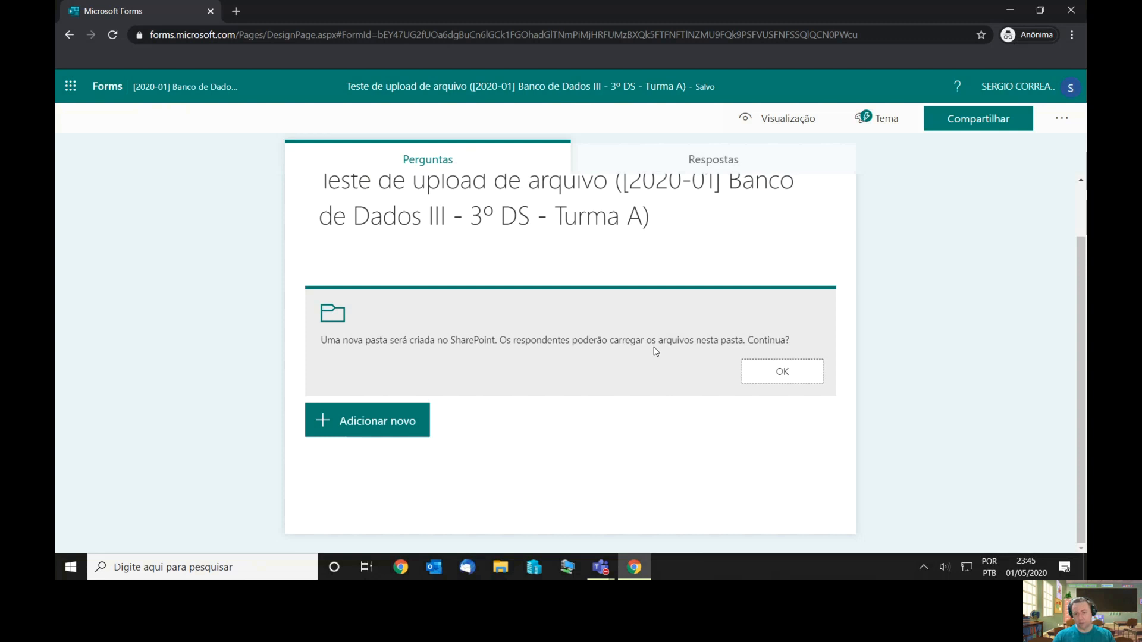
{"action": "left_click", "coordinate": [784, 372]}
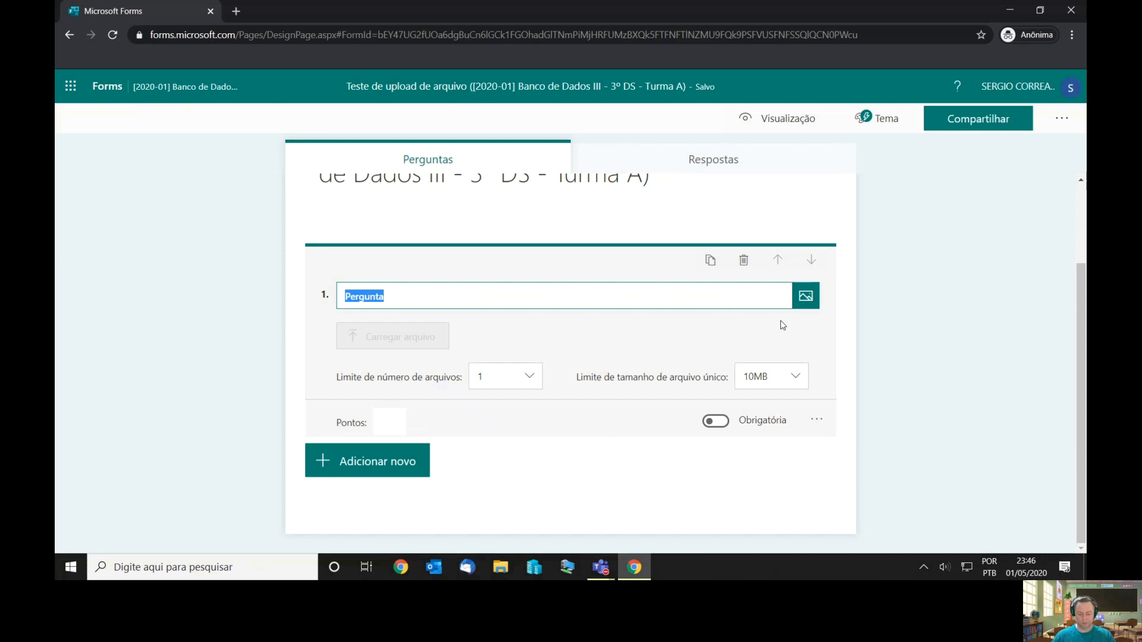
{"action": "type", "text": "Faça uma redação sobre o COVID"}
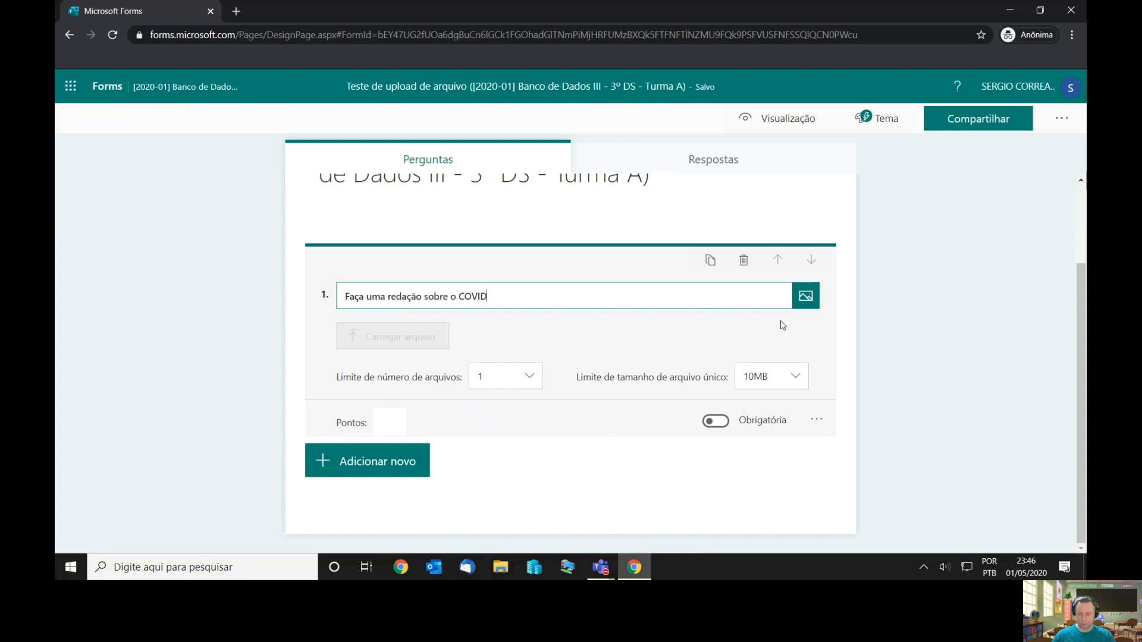
{"action": "type", "text": "-19"}
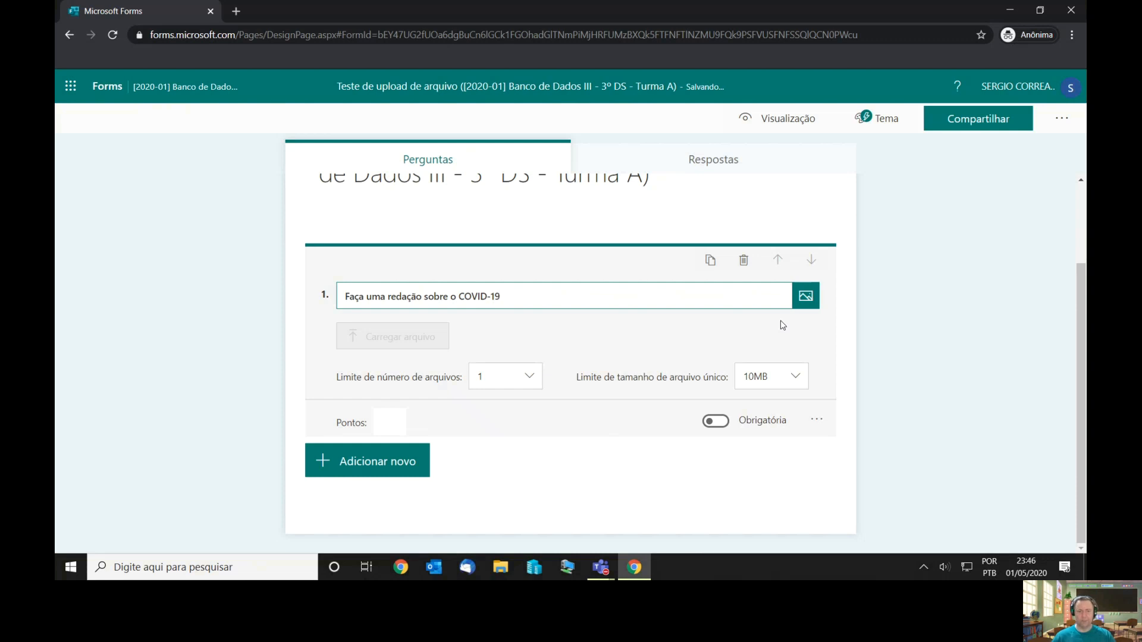
{"action": "type", "text": "."}
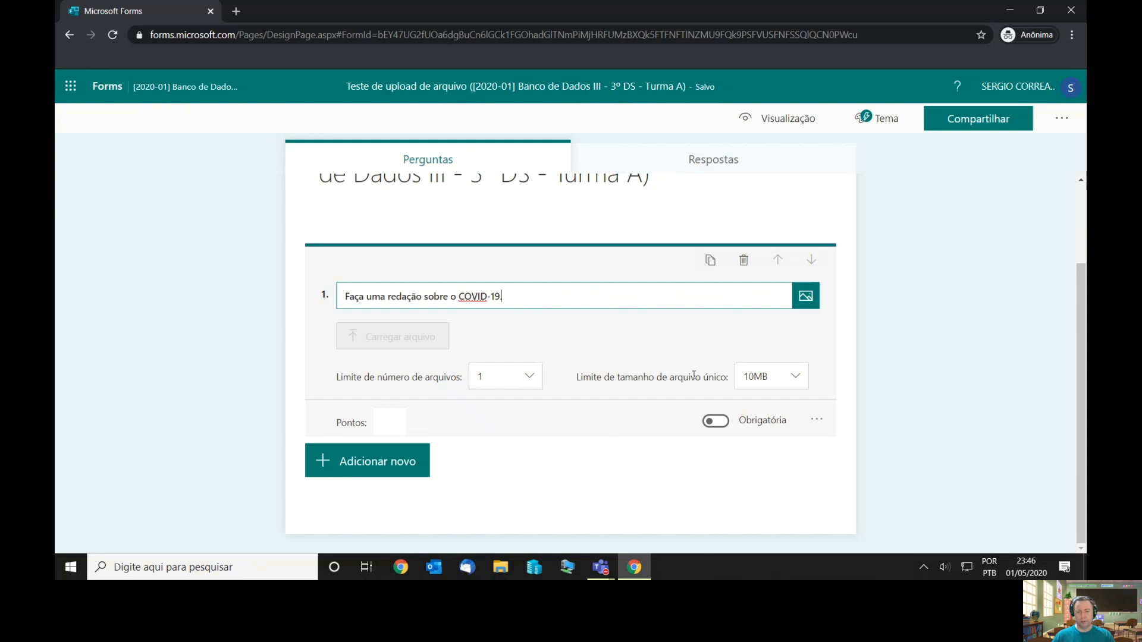
- Make the COVID-19 essay upload question mandatory and worth 10 points
{"action": "left_click", "coordinate": [714, 426]}
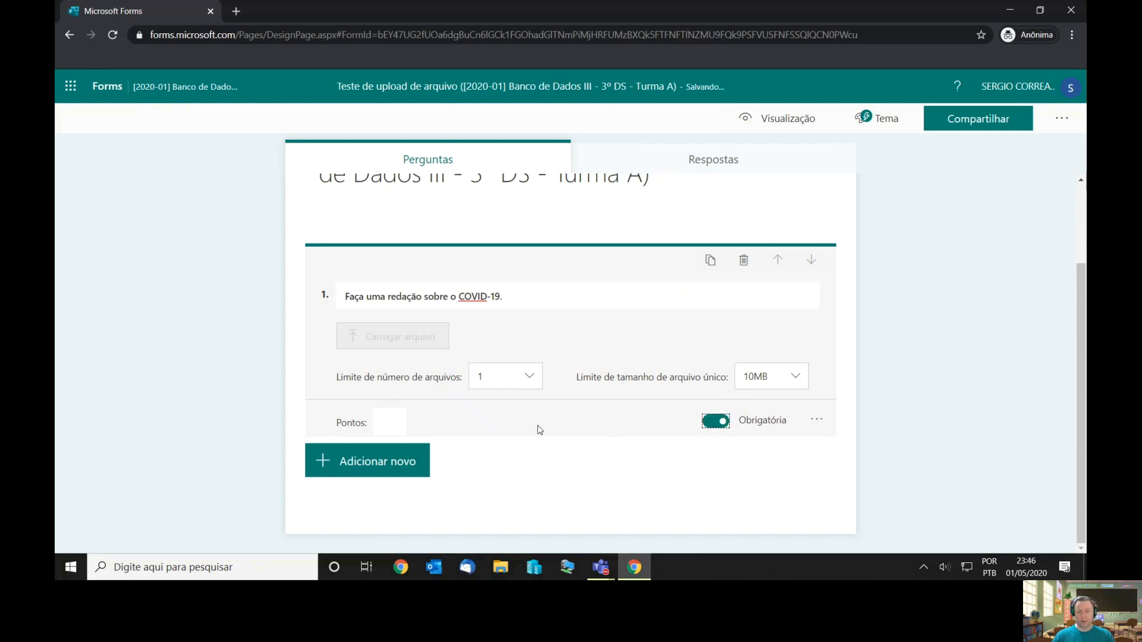
{"action": "left_click", "coordinate": [398, 425]}
{"action": "type", "text": "10"}
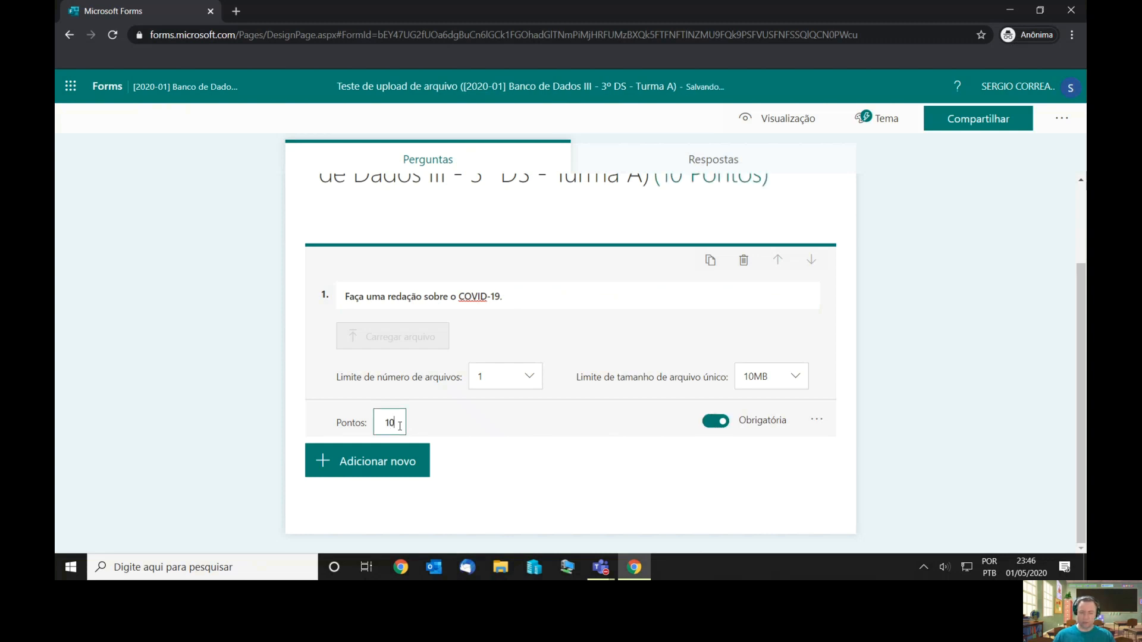
- Restrict the upload question's accepted file types to Word and PDF, and finish editing the question
{"action": "left_click", "coordinate": [818, 423]}
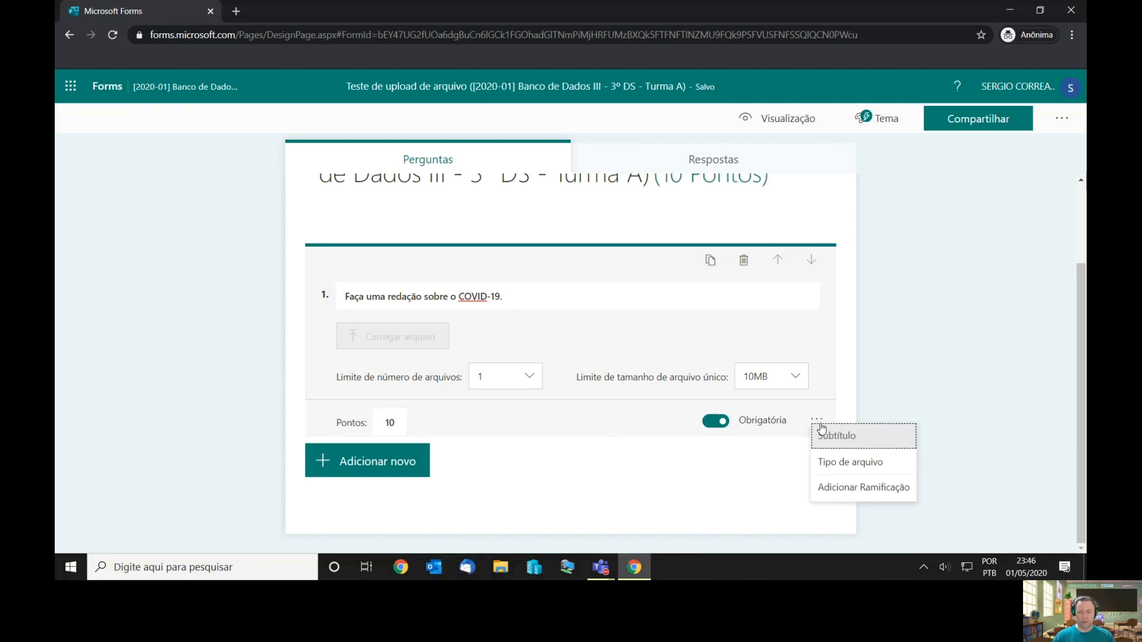
{"action": "left_click", "coordinate": [824, 462]}
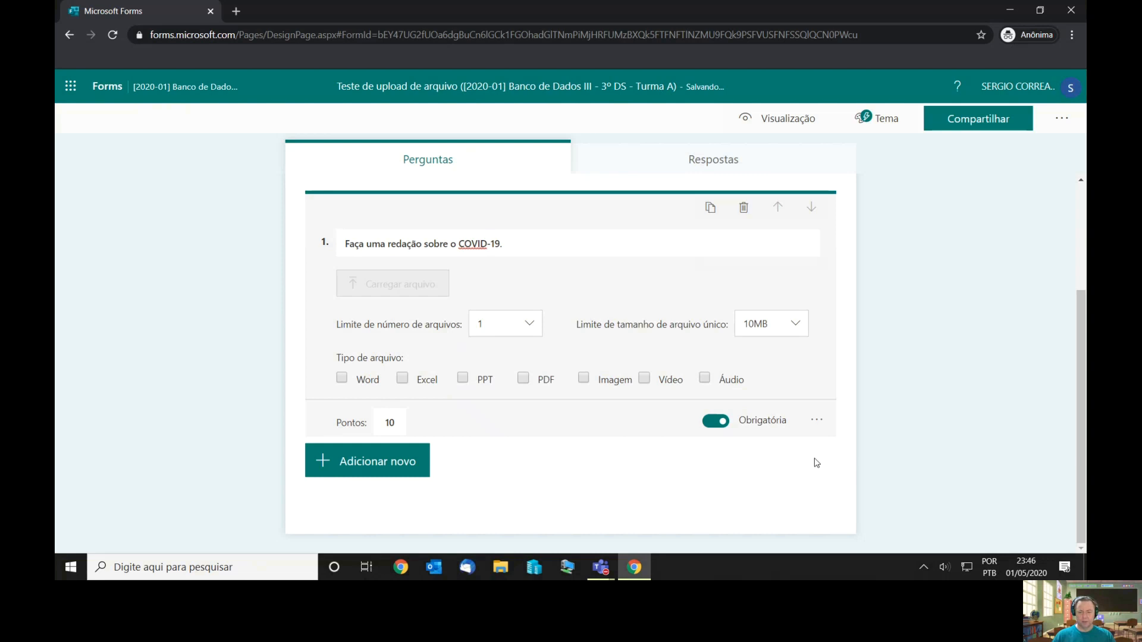
{"action": "left_click", "coordinate": [525, 379]}
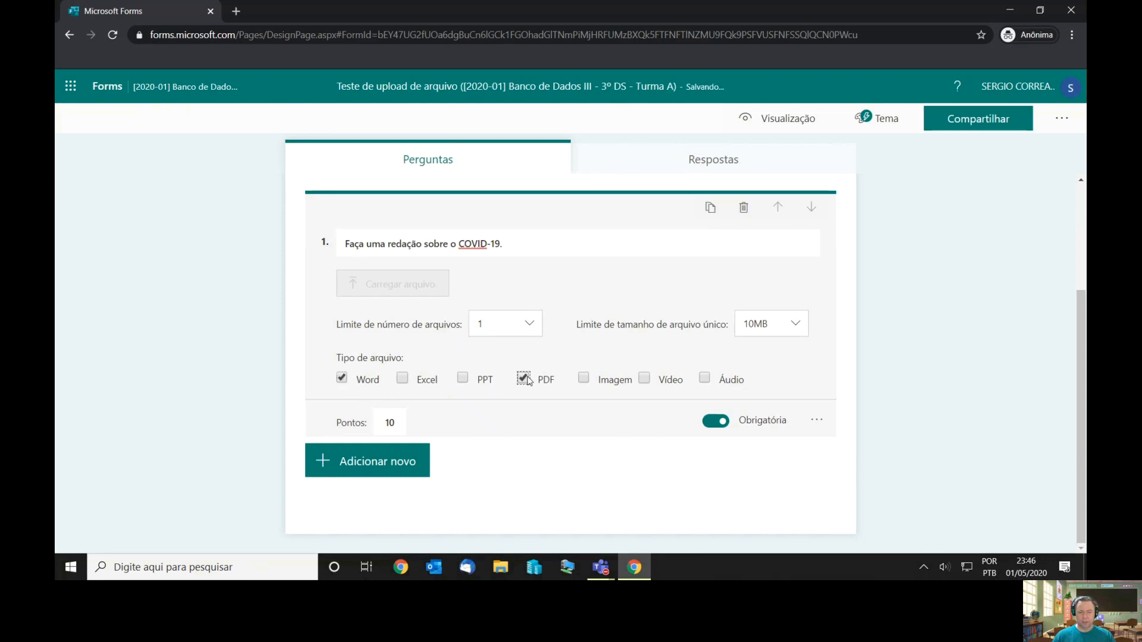
{"action": "left_click", "coordinate": [245, 213]}
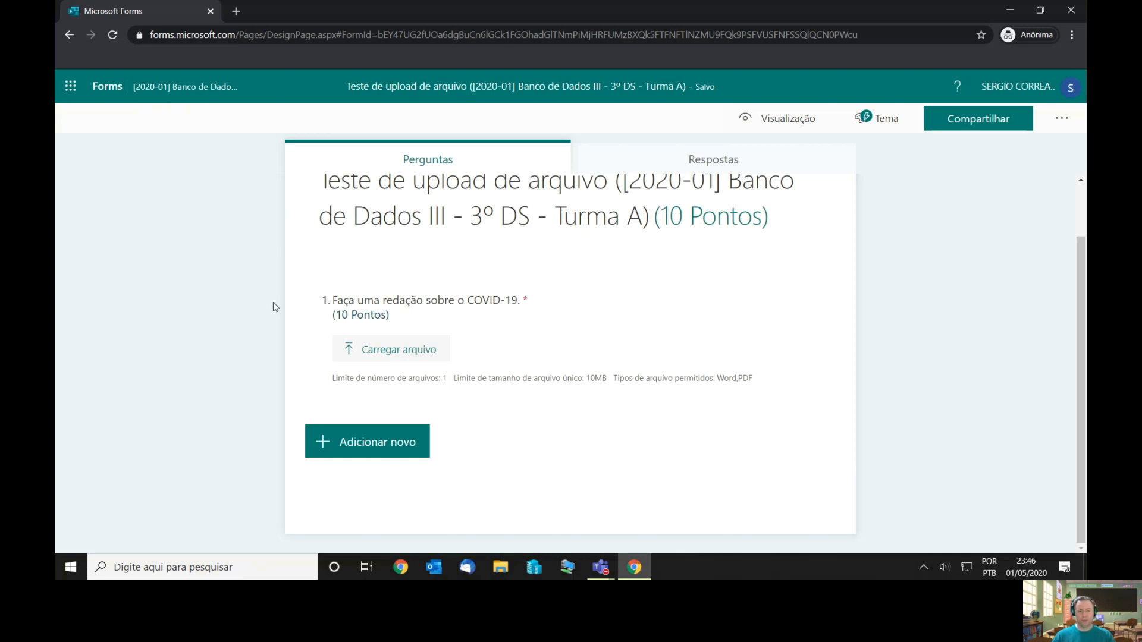
{"action": "scroll", "coordinate": [279, 308], "scroll_direction": "up", "scroll_amount": 1}
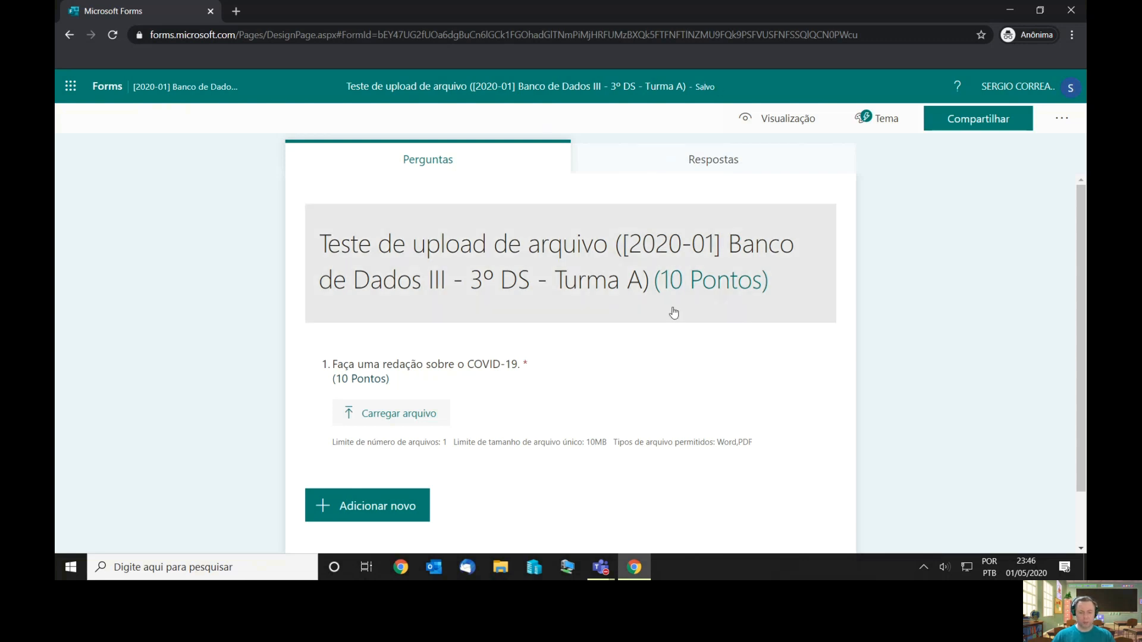
- Switch to Teams and open the quiz attached to "Atividade teste 01" from the assignment's student view
{"action": "key", "text": "alt+Tab"}
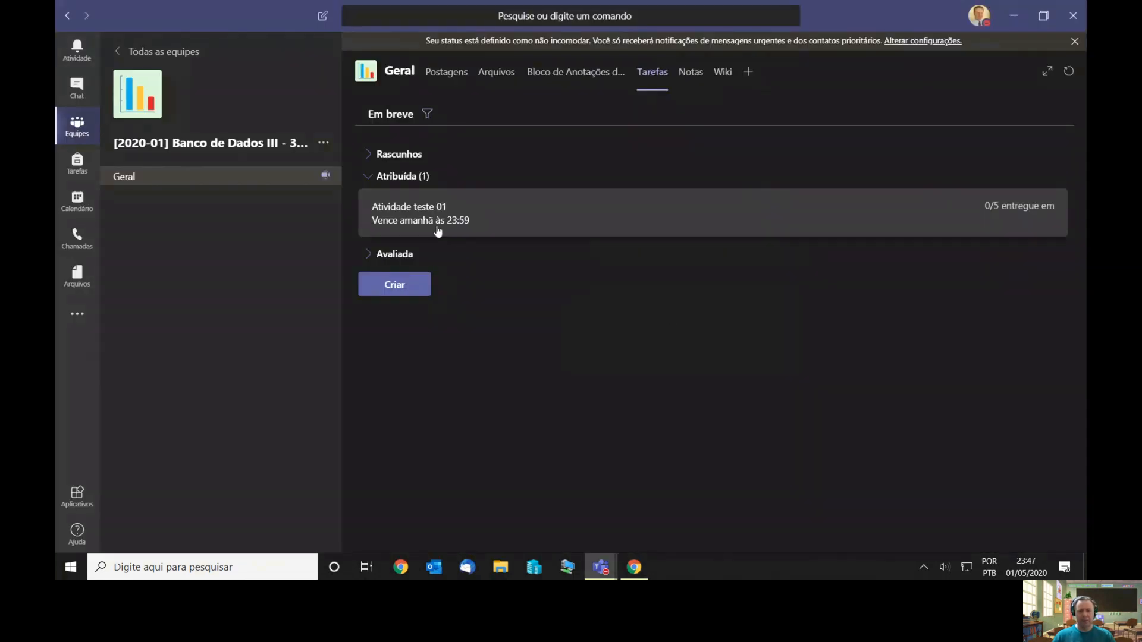
{"action": "left_click", "coordinate": [416, 214]}
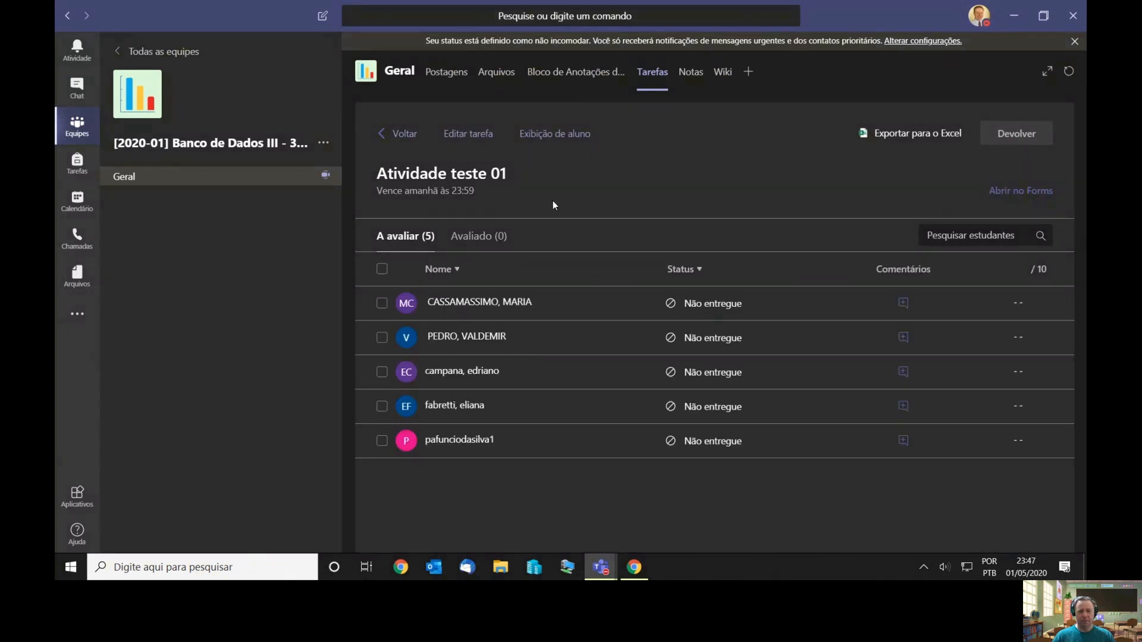
{"action": "left_click", "coordinate": [549, 138]}
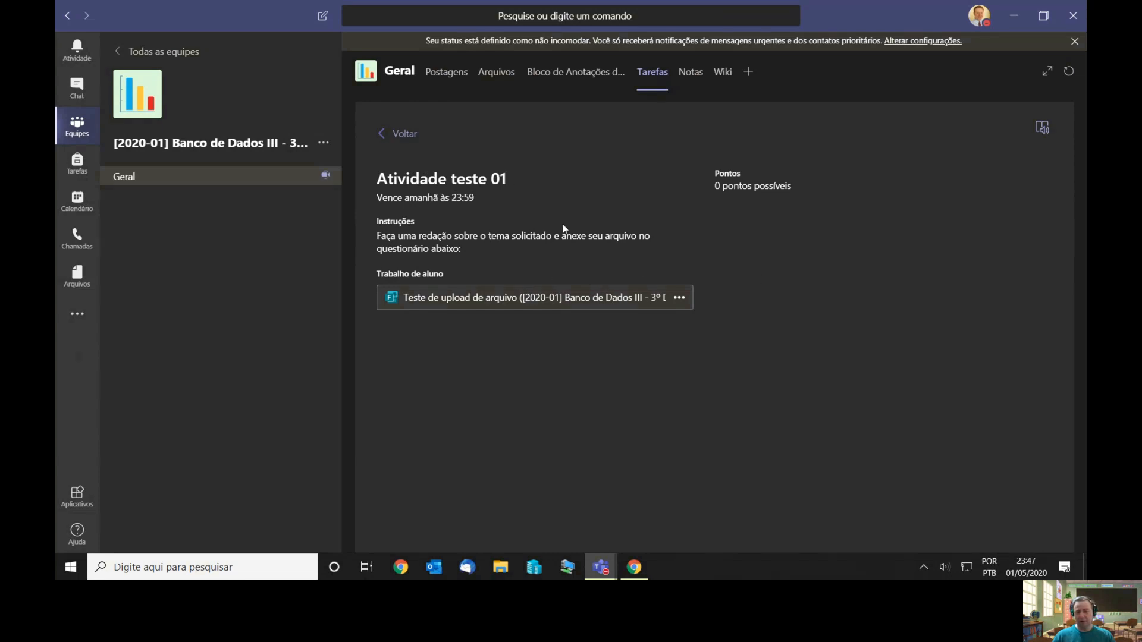
{"action": "left_click", "coordinate": [561, 303]}
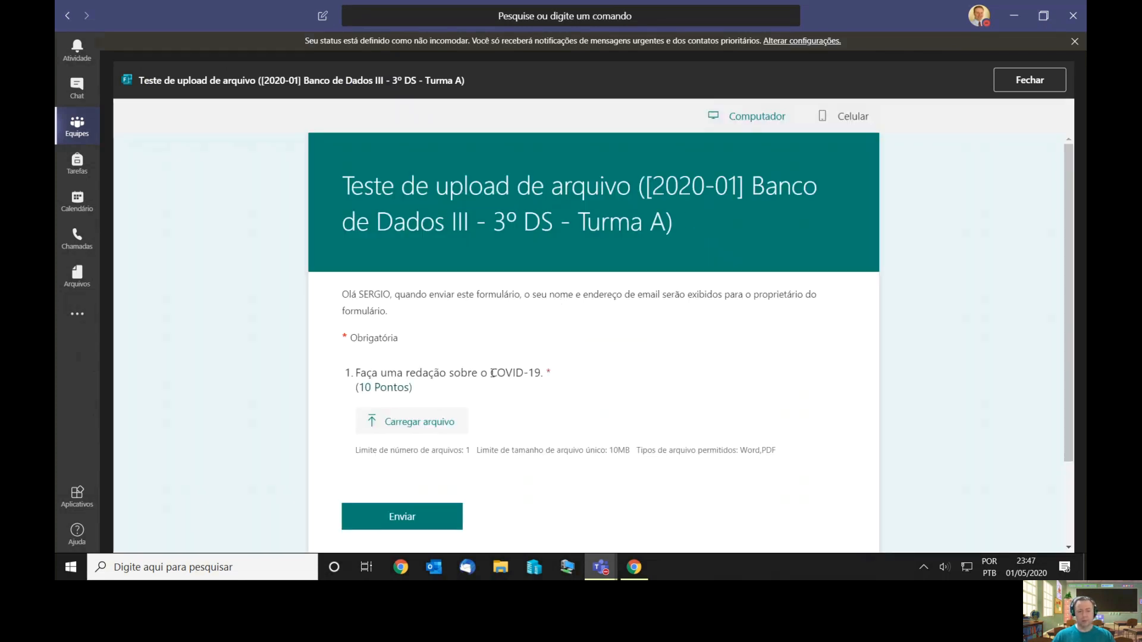
- Upload the Word document "Redacao" from the desktop as the answer to the essay question and submit the quiz
{"action": "left_click", "coordinate": [420, 426]}
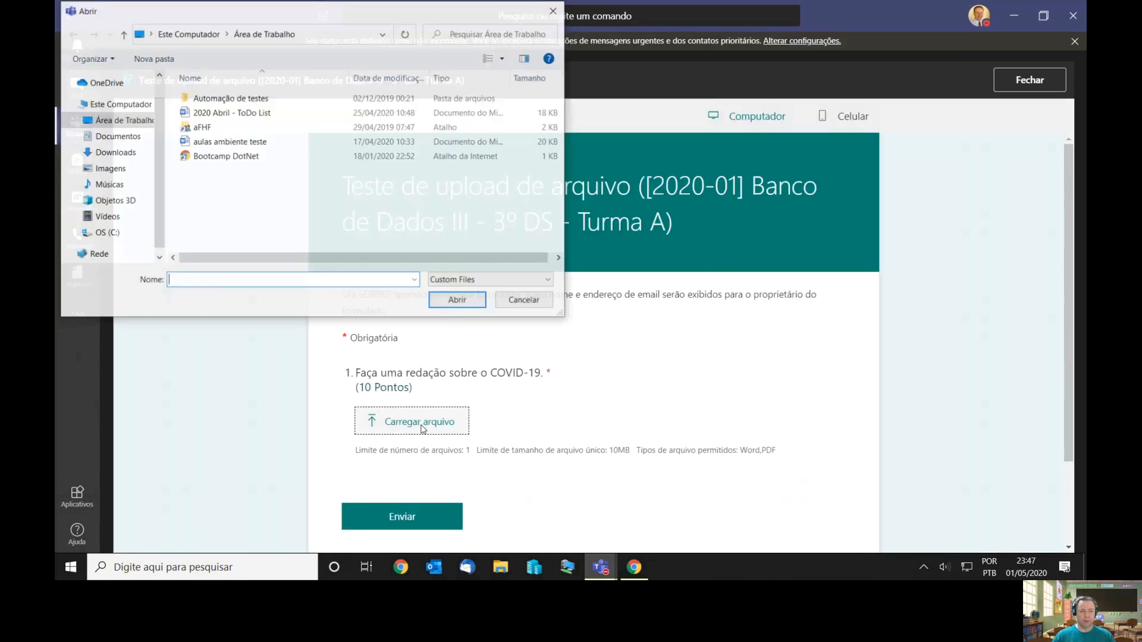
{"action": "left_click", "coordinate": [253, 213]}
{"action": "scroll", "coordinate": [253, 211], "scroll_direction": "down", "scroll_amount": 3}
{"action": "left_click", "coordinate": [252, 206]}
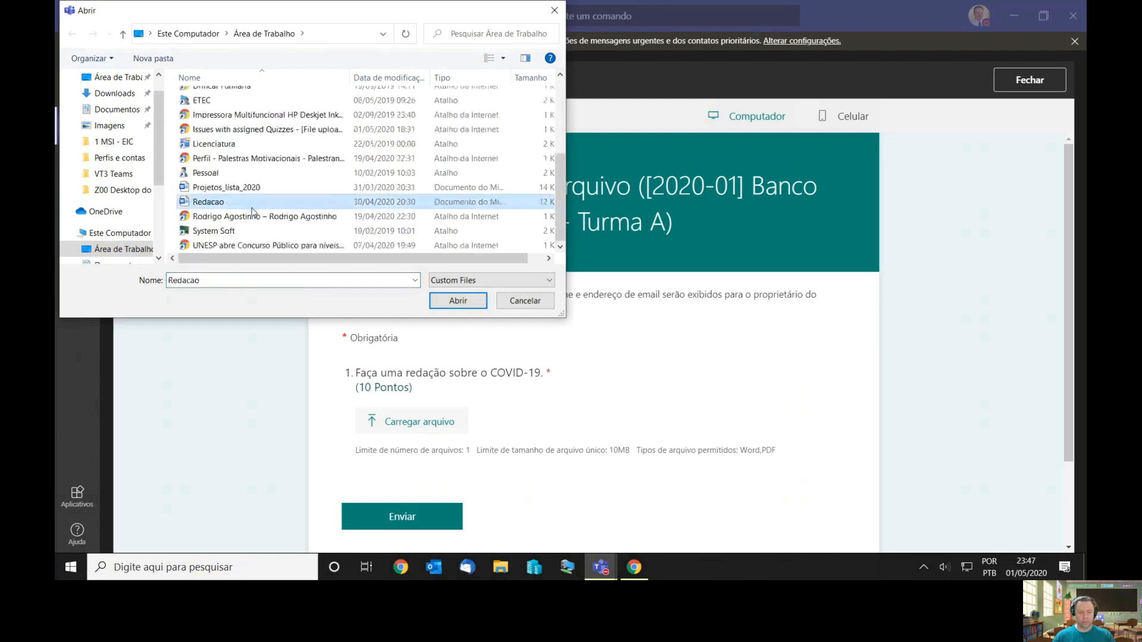
{"action": "left_click", "coordinate": [447, 307]}
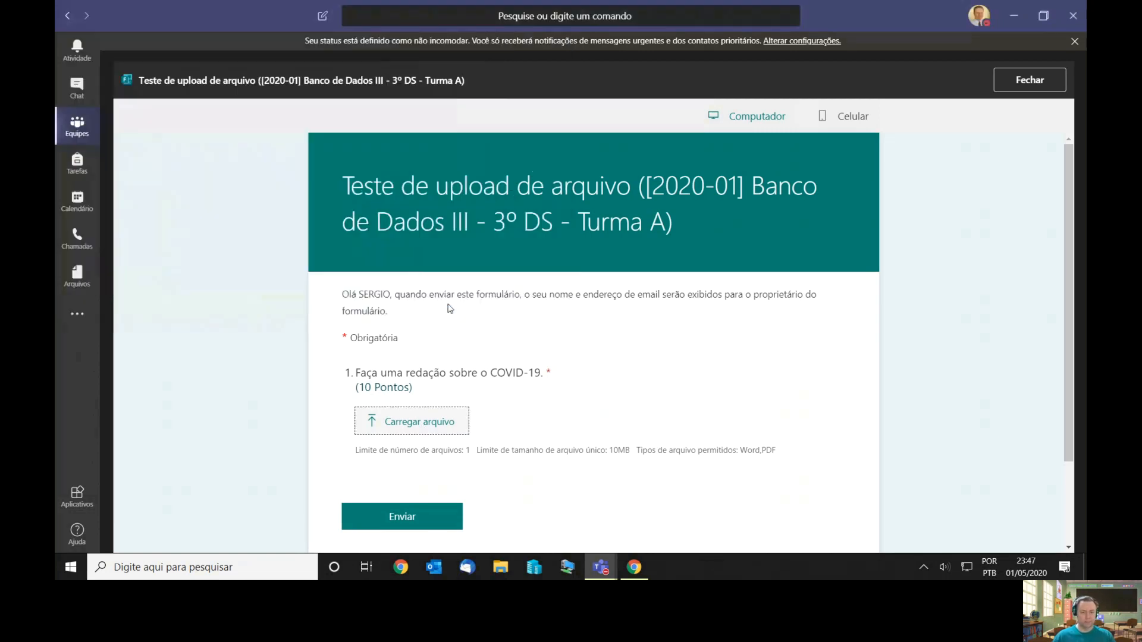
{"action": "left_click", "coordinate": [399, 502]}
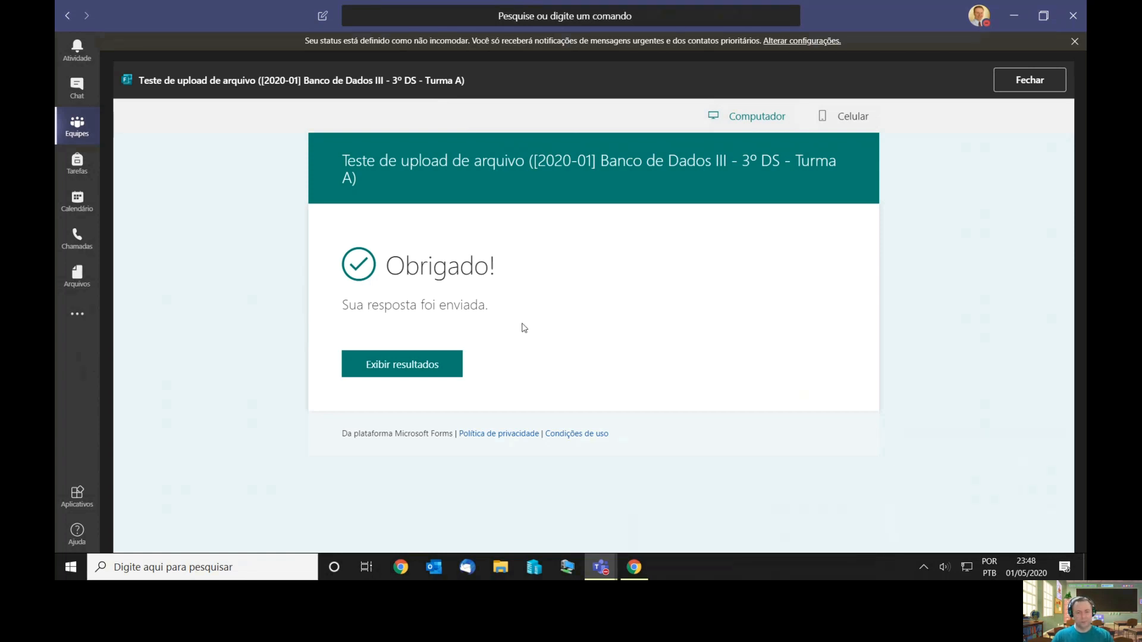
- Switch back to Microsoft Forms and view the class quiz in the group forms list of Banco de Dados III
{"action": "left_click", "coordinate": [633, 568]}
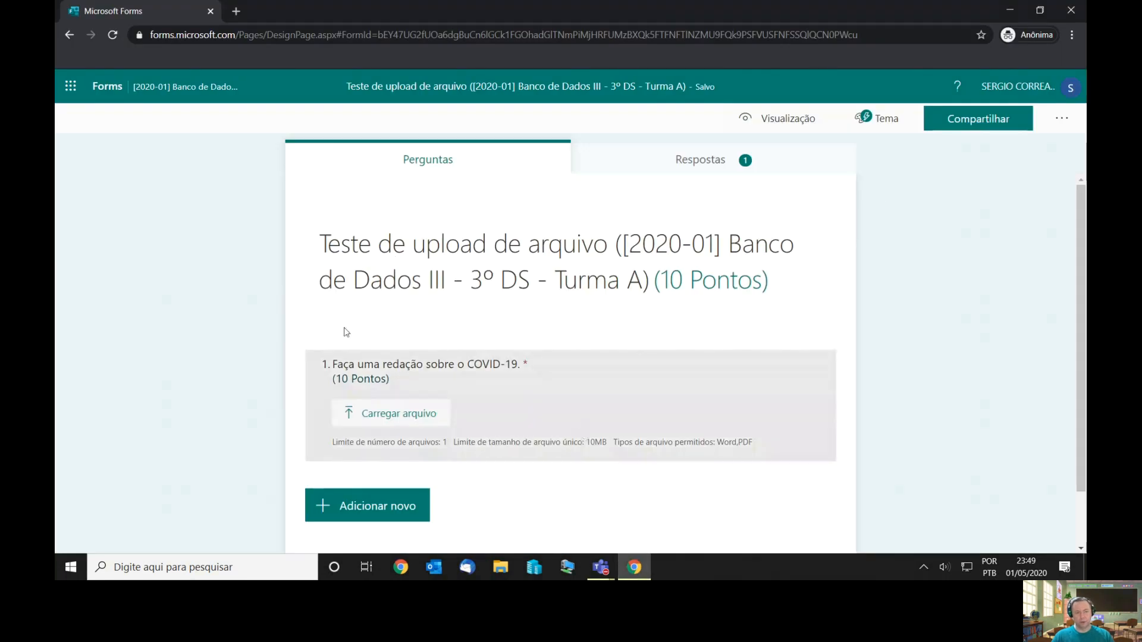
{"action": "left_click", "coordinate": [104, 97]}
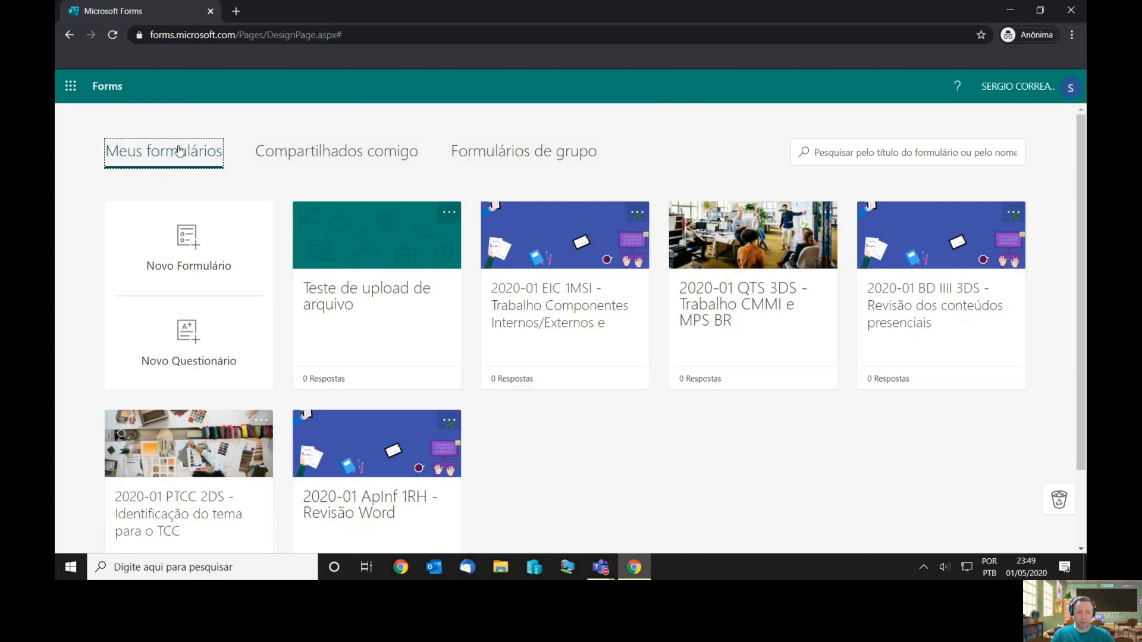
{"action": "left_click", "coordinate": [501, 158]}
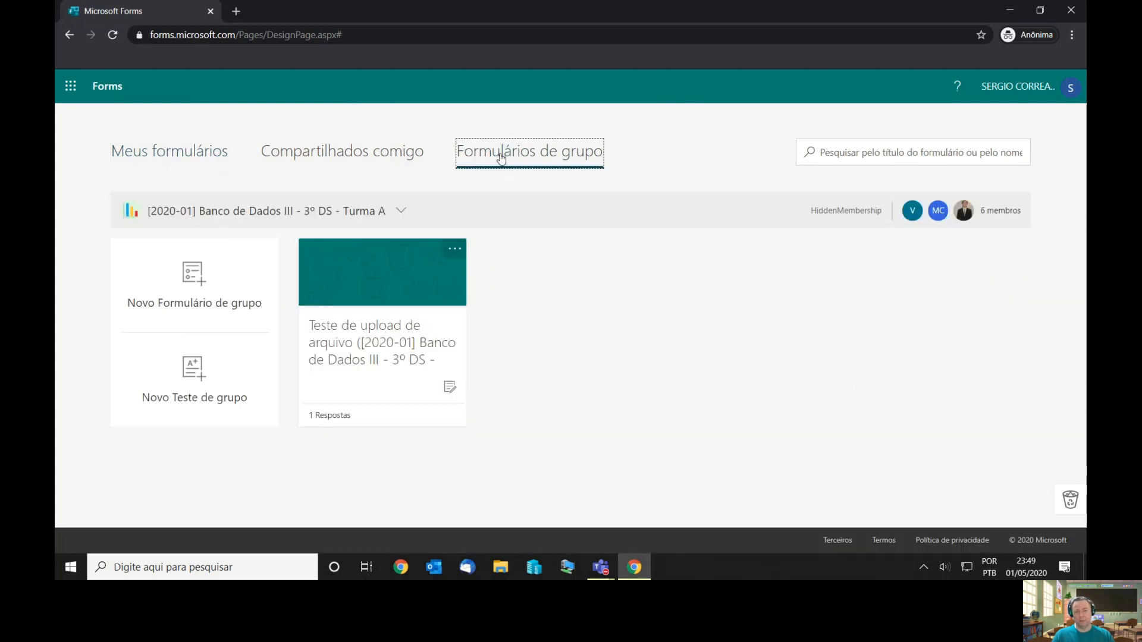